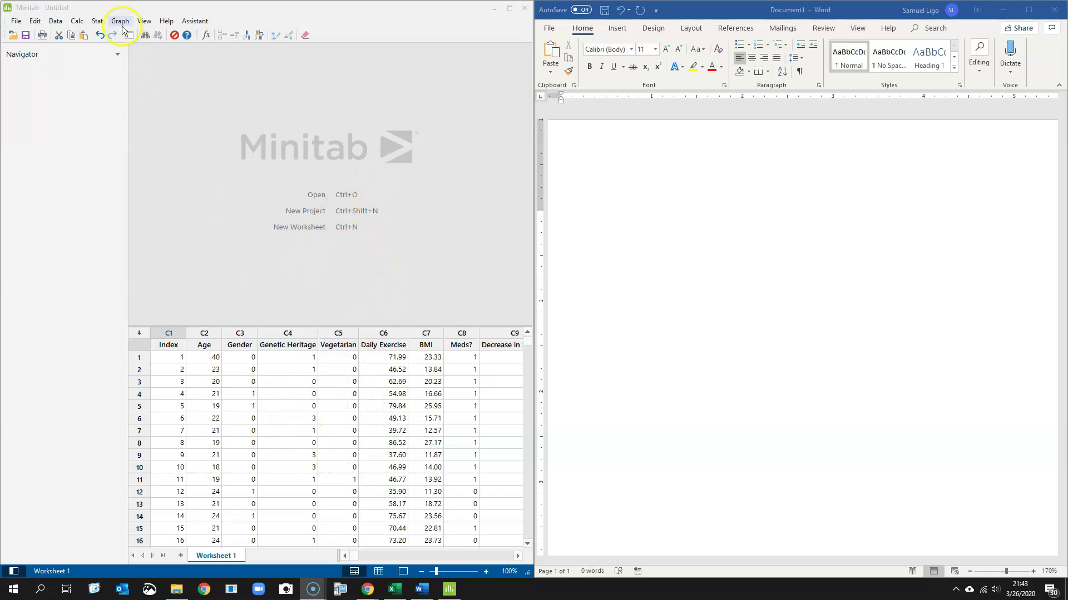
Open Minitab's Correlation dialog from Stat > Basic Statistics
click(99, 22)
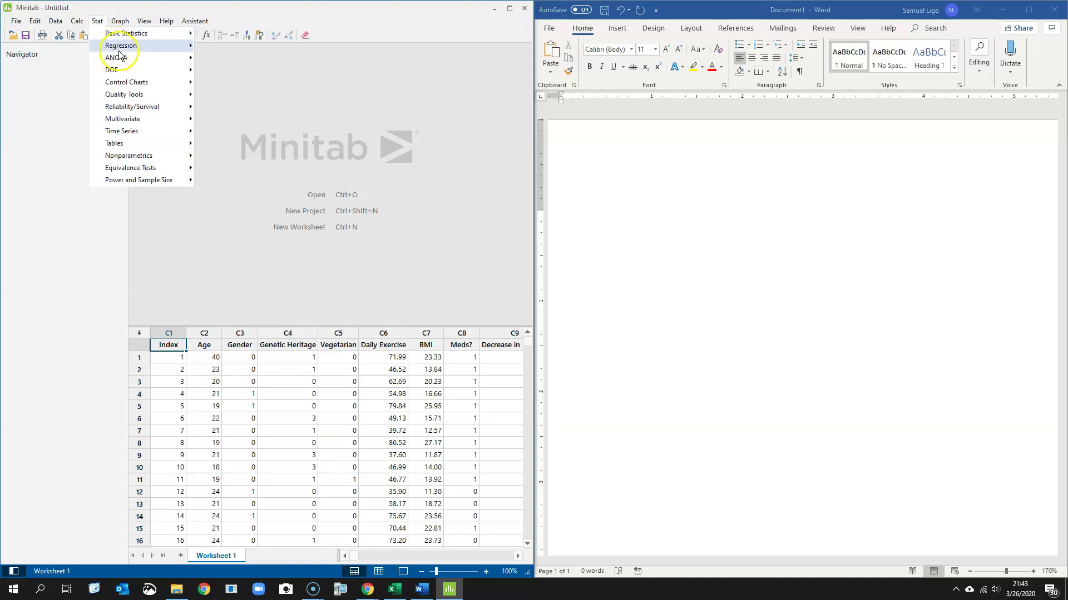
mouse_move(140, 36)
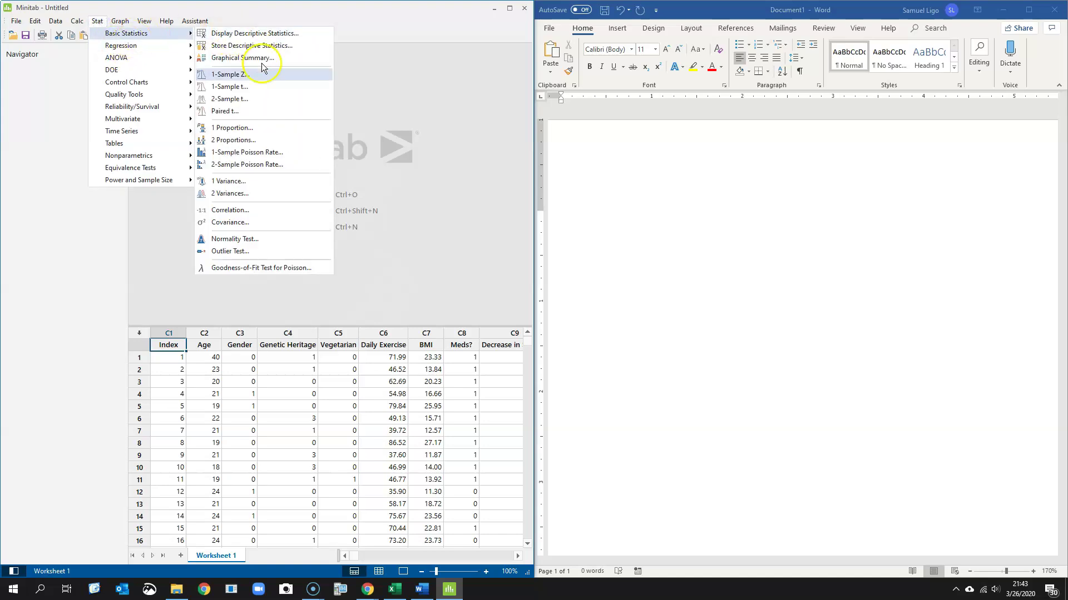
click(248, 209)
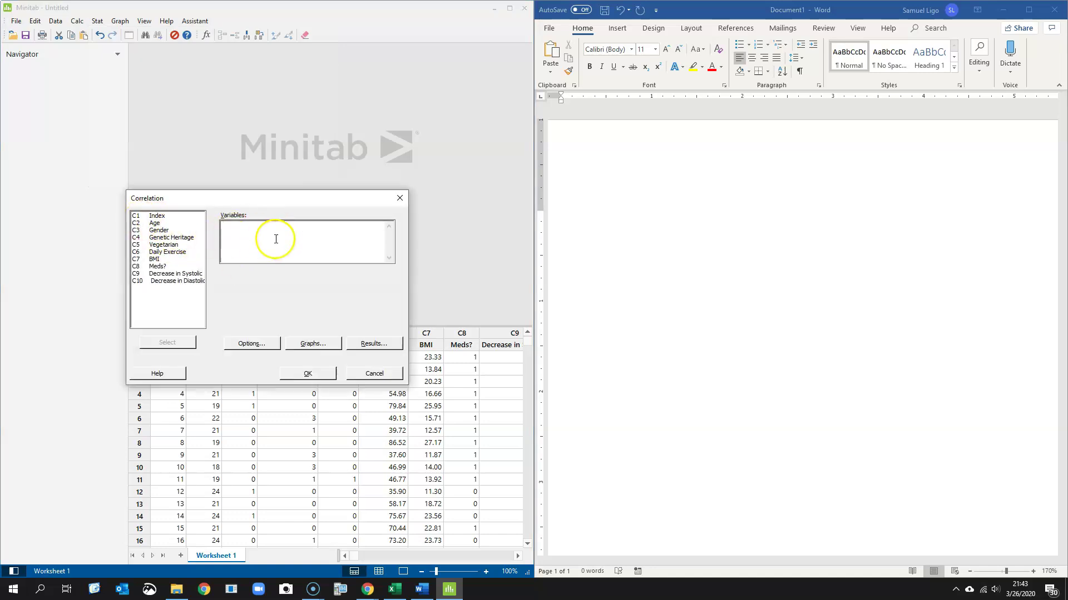
Add Age through Decrease in Diastolic (C2–C10) as variables, then clear the duplicated list
click(157, 223)
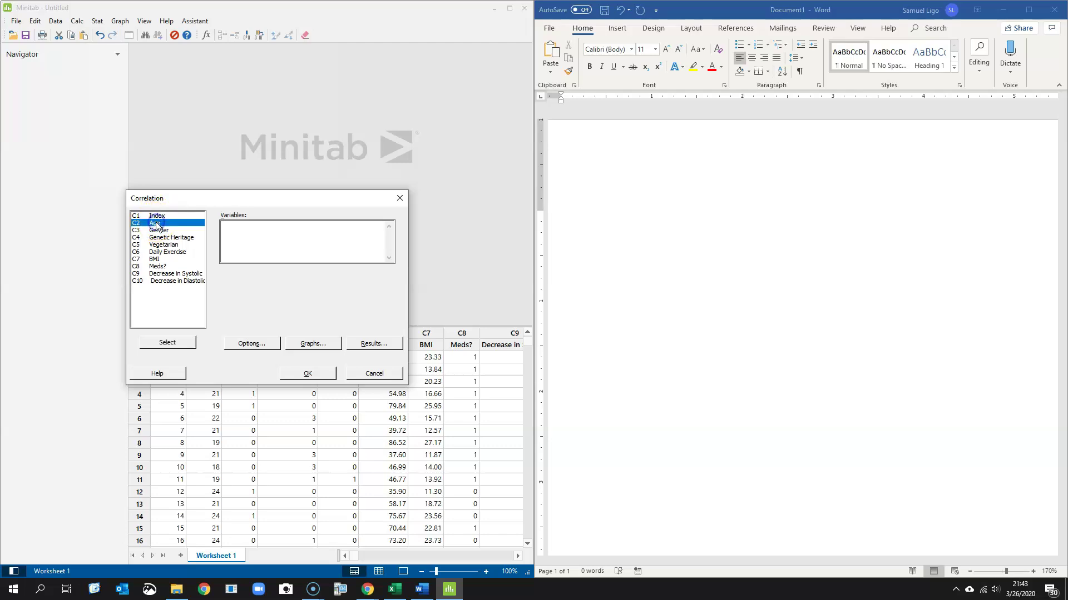
shift+click(157, 281)
click(179, 347)
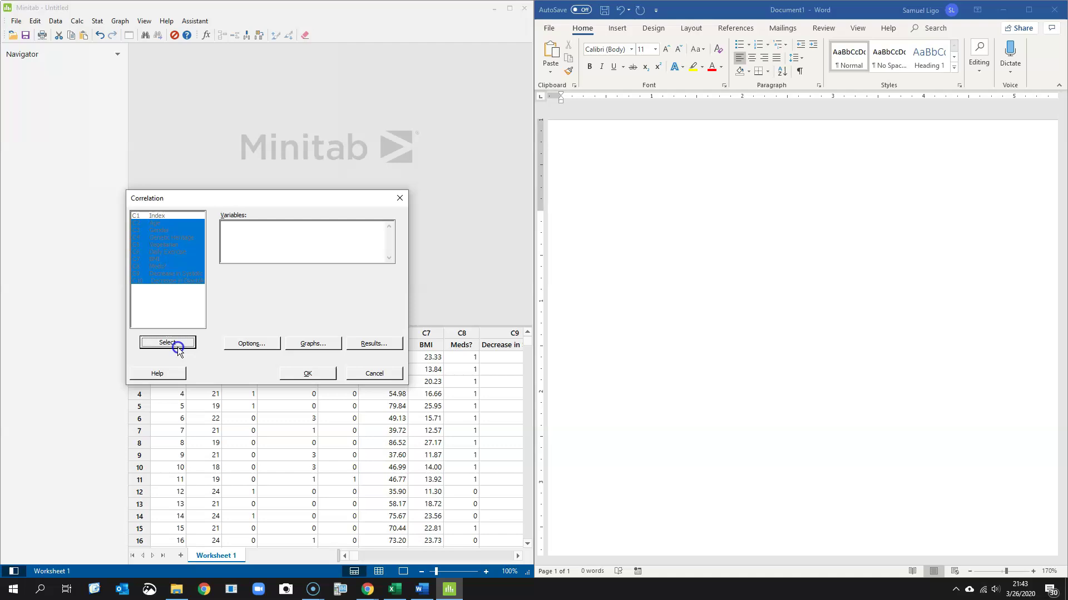
click(154, 223)
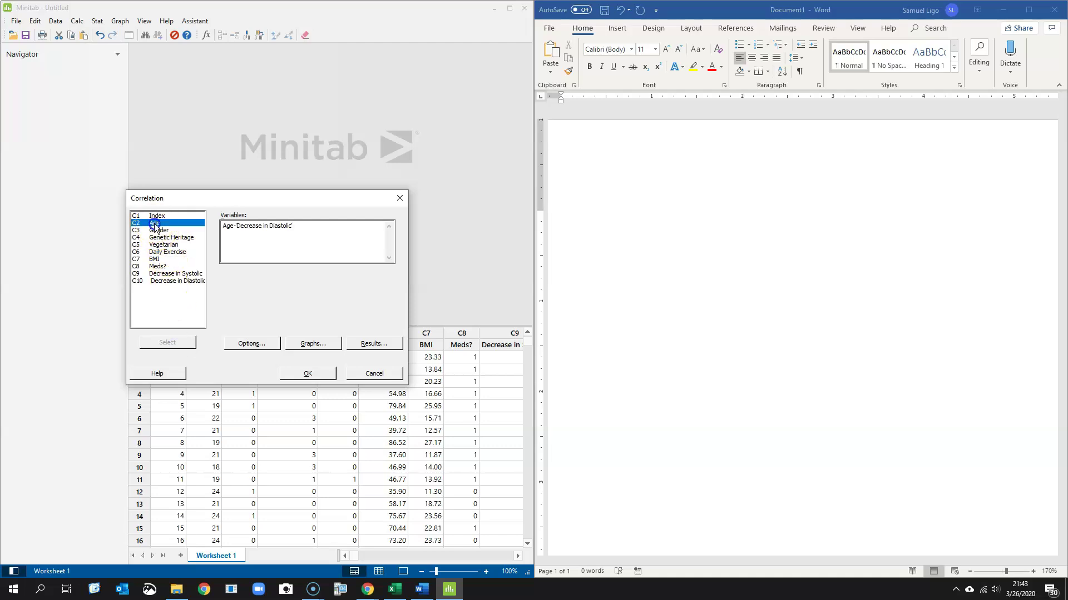
shift+click(162, 281)
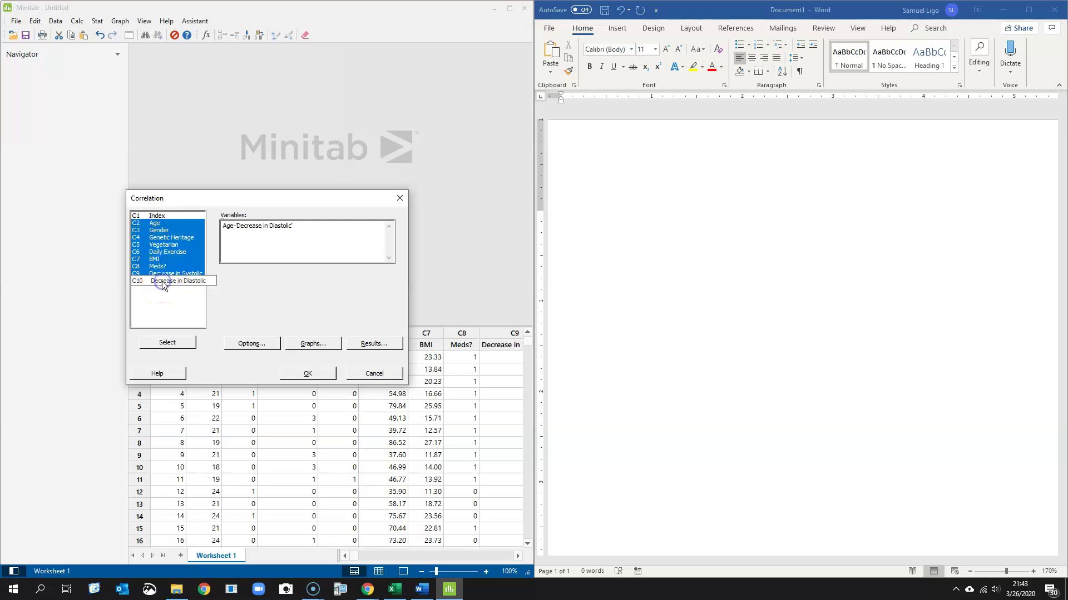
click(164, 345)
drag(361, 227, 236, 215)
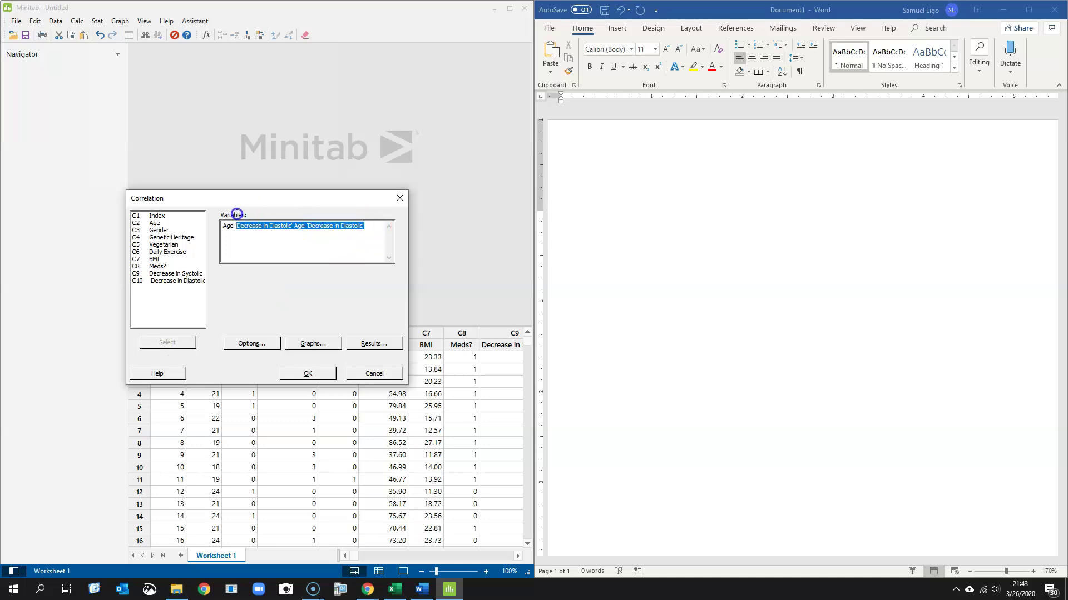
key(BackSpace)
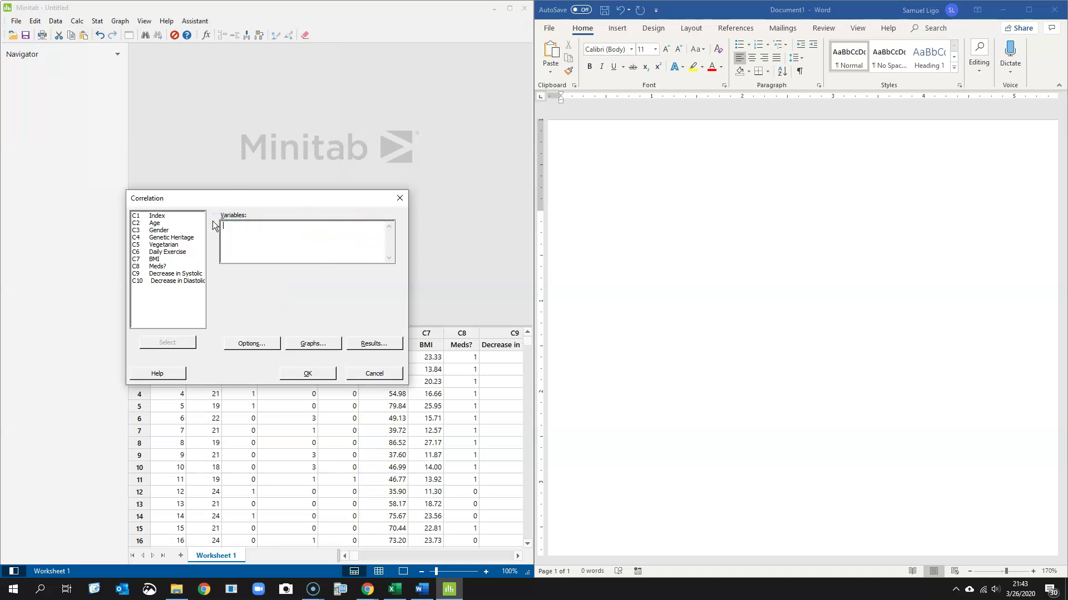
Reselect C2–C10 as the variables and run the correlation
click(156, 230)
click(156, 223)
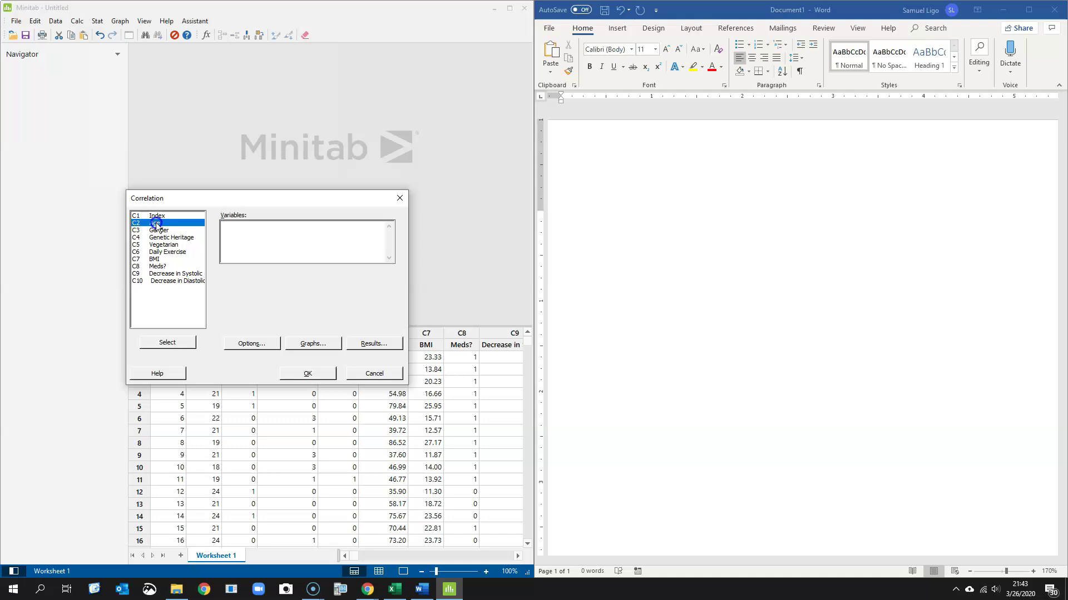
shift+click(162, 281)
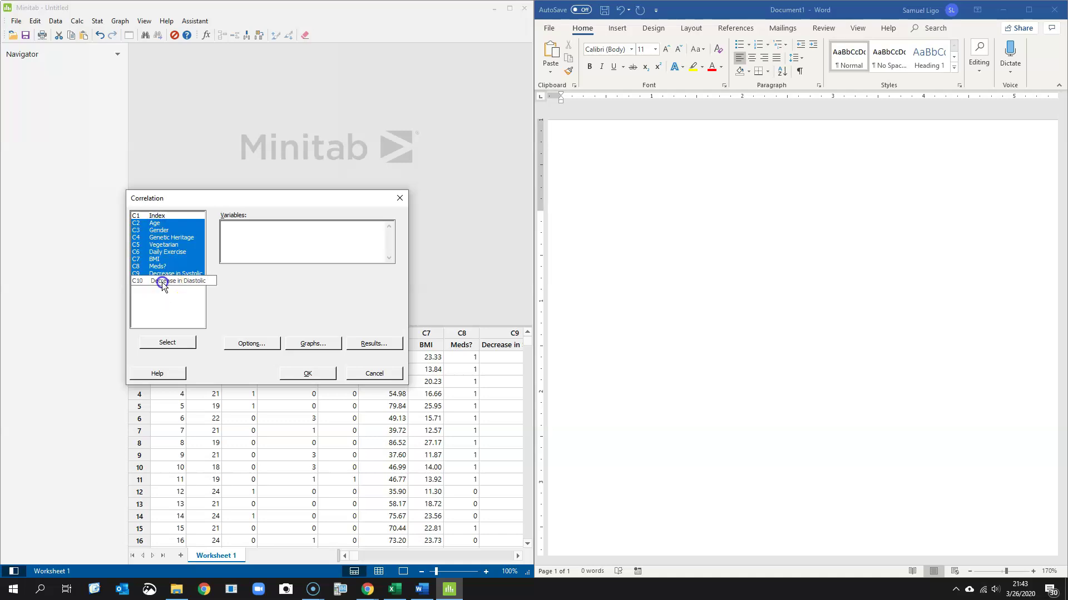
click(169, 343)
click(330, 380)
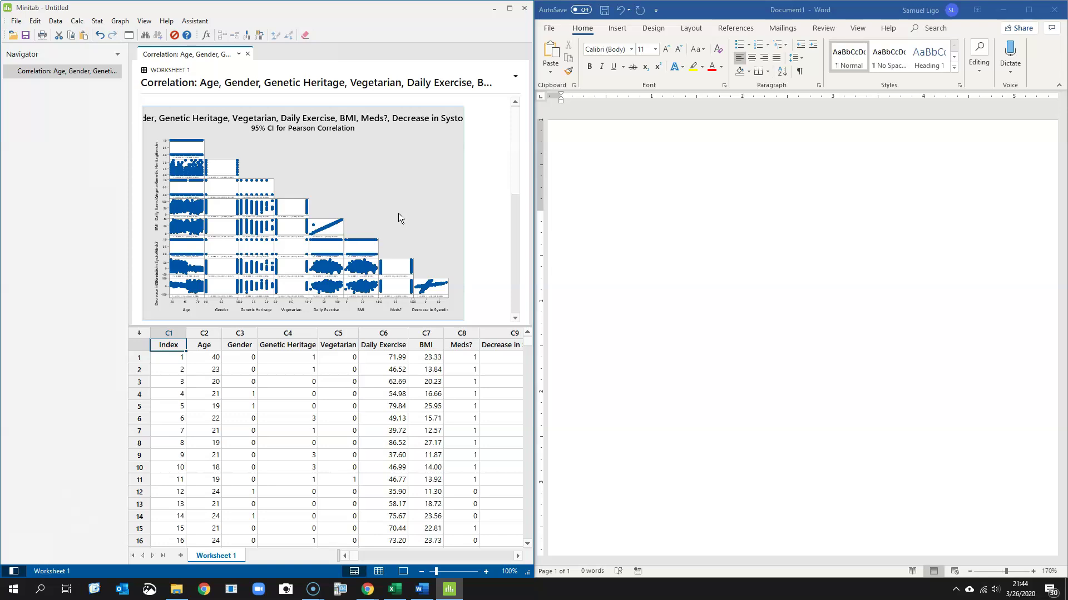
Scroll the output past the matrix plot to the Pearson Correlations table
scroll(399, 212, down, 5)
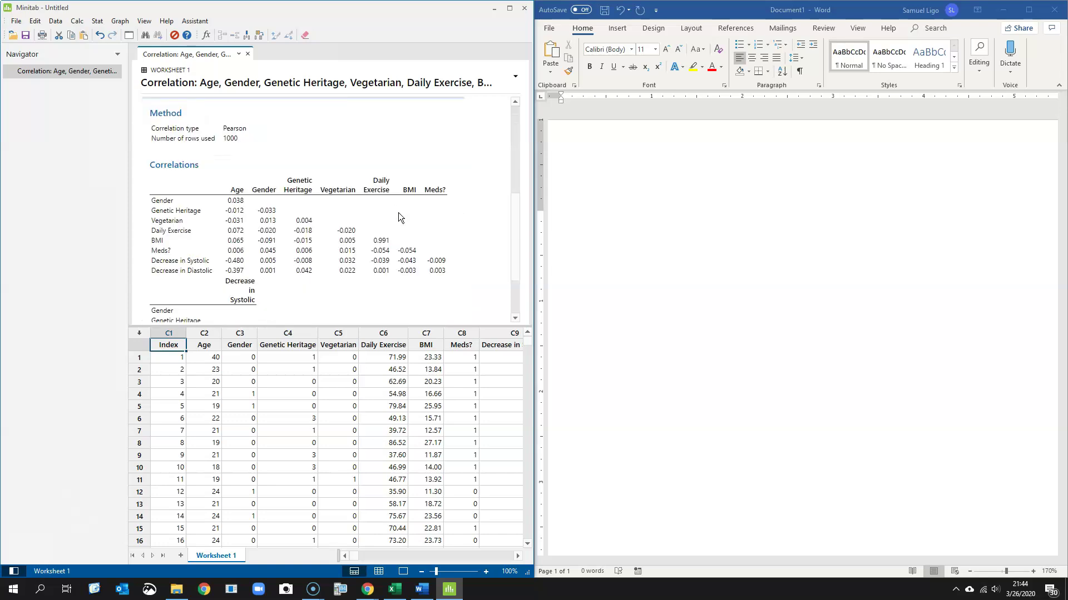
click(336, 249)
scroll(335, 249, down, 3)
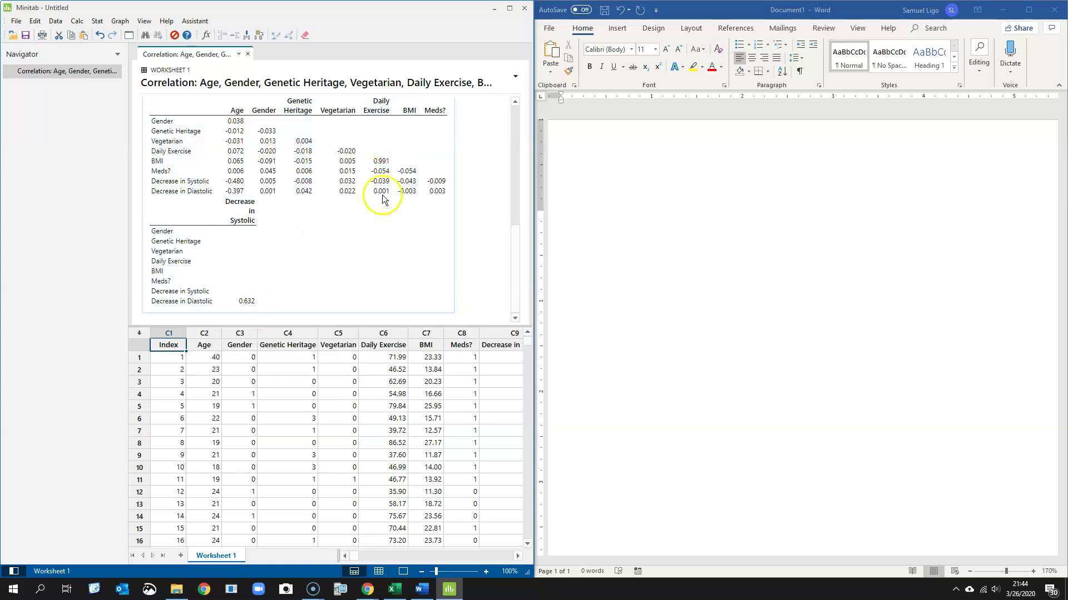
Copy Minitab's Correlations table as a picture and paste it into the maximized Word document
right_click(374, 216)
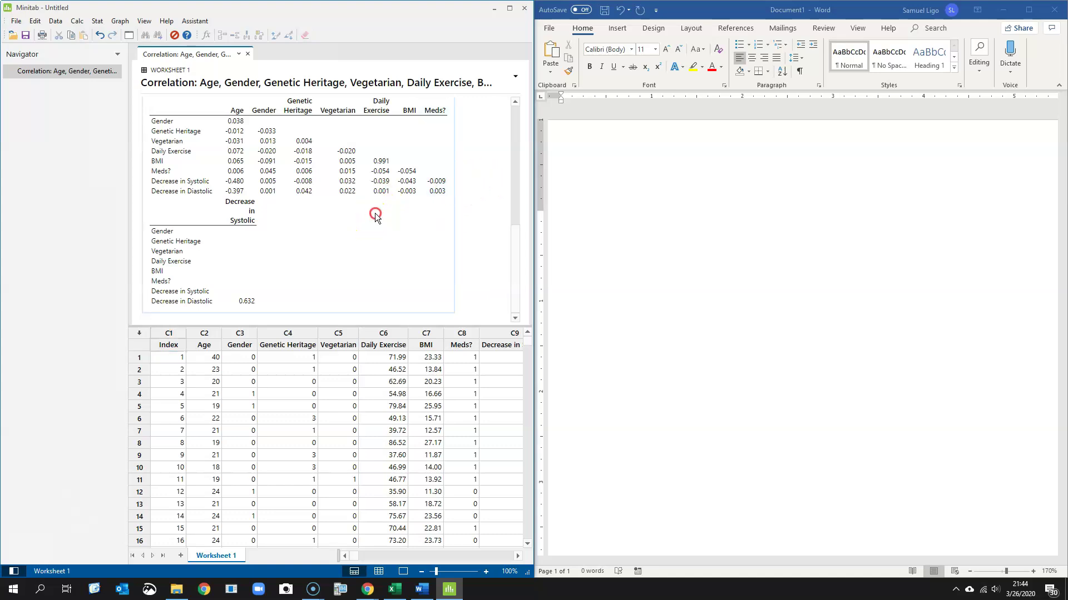
click(412, 271)
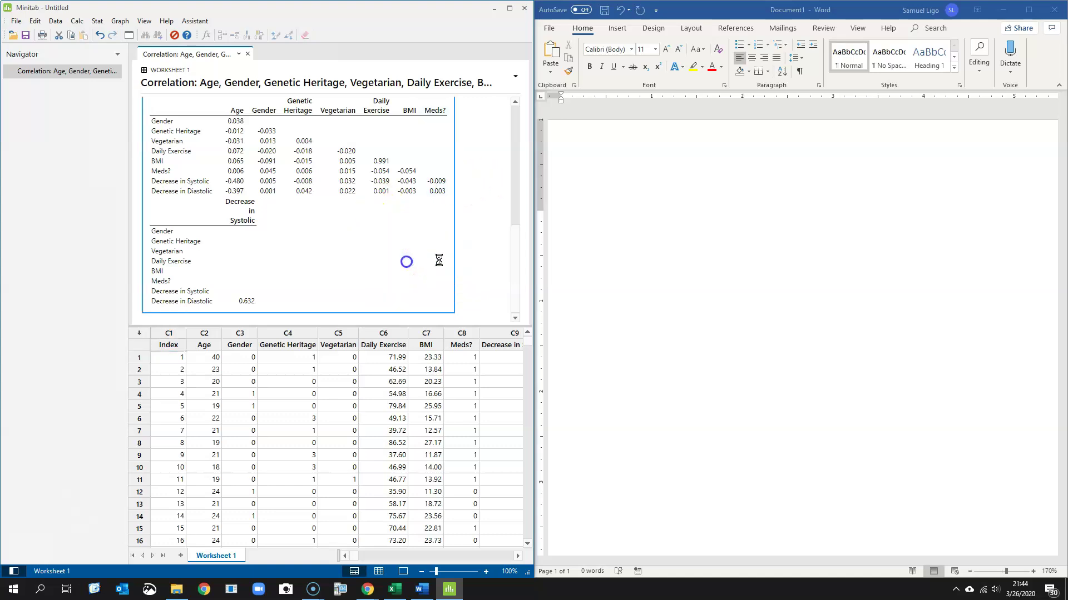
click(626, 234)
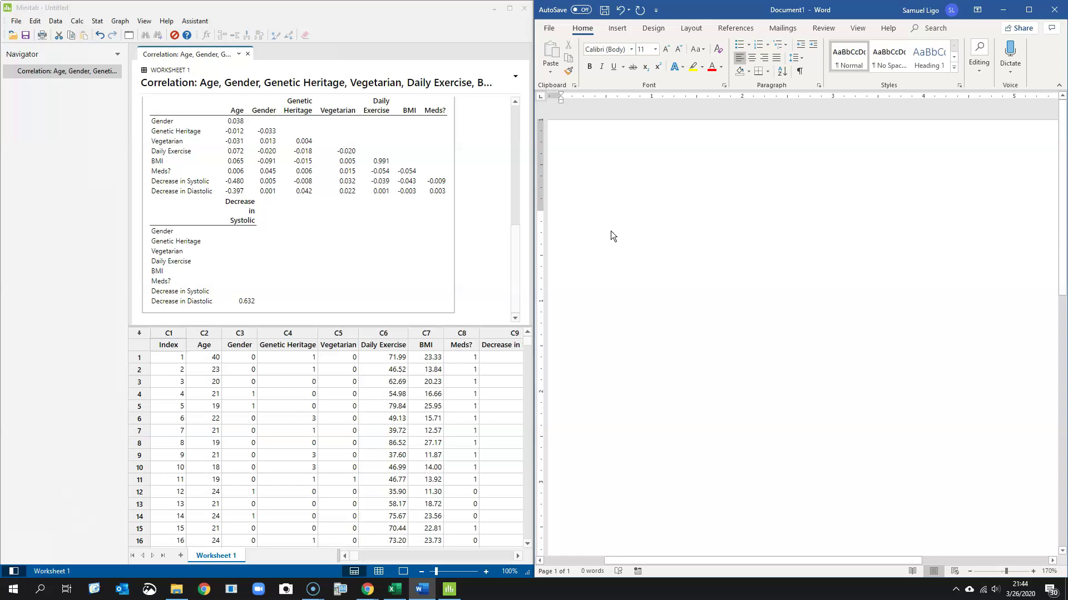
key(ctrl+v)
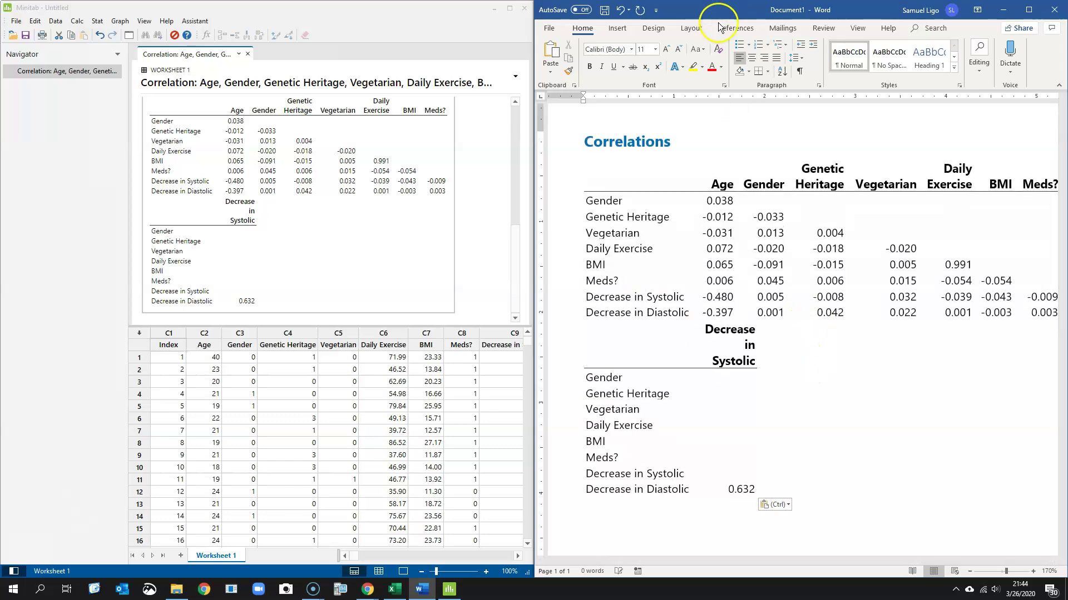
double_click(720, 11)
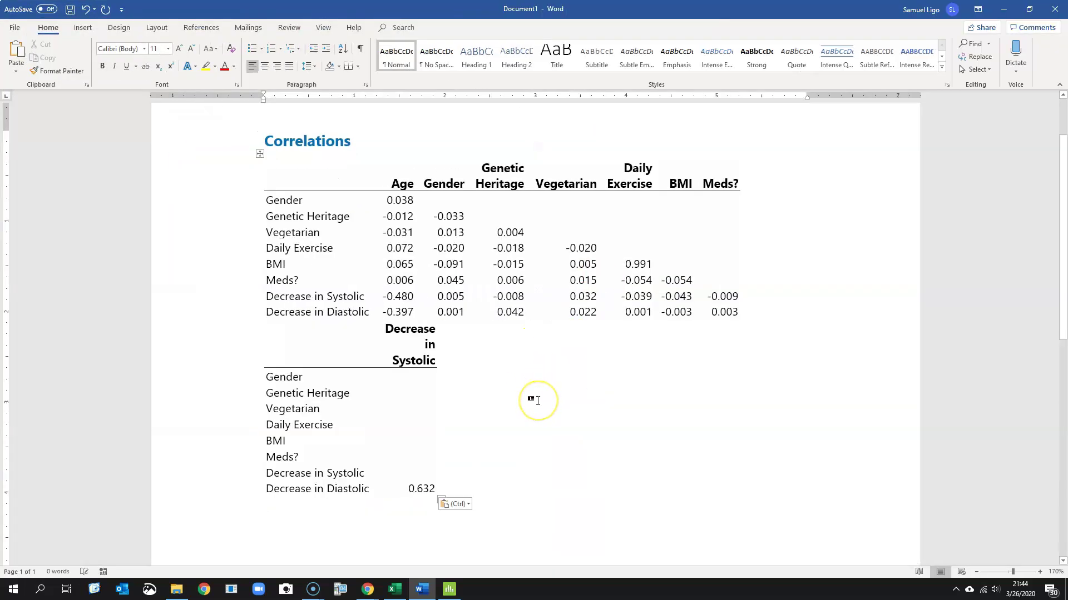
scroll(507, 389, down, 2)
scroll(506, 345, up, 2)
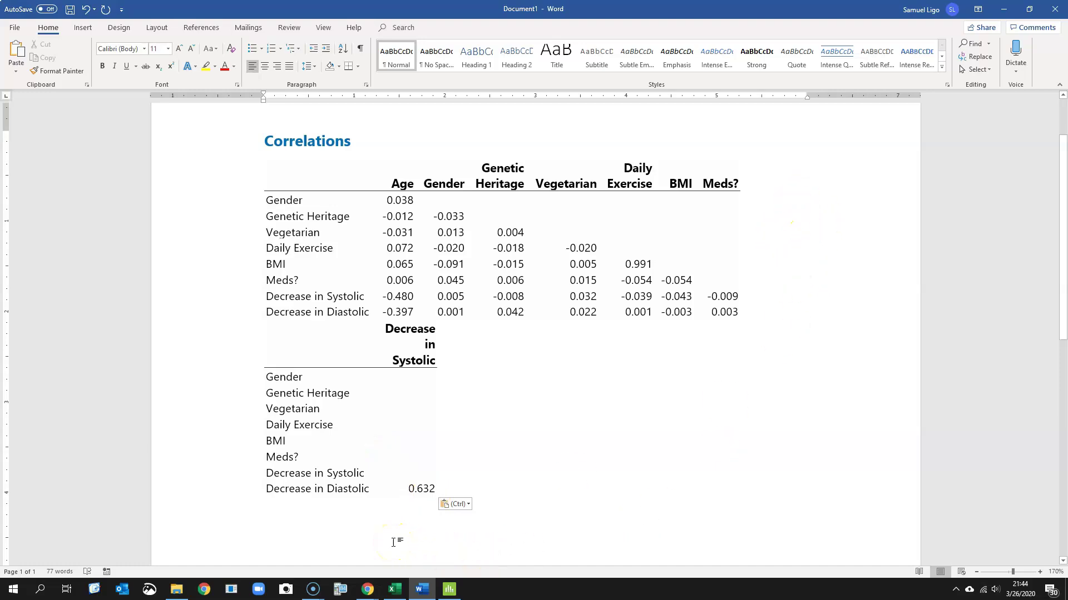
mouse_move(395, 593)
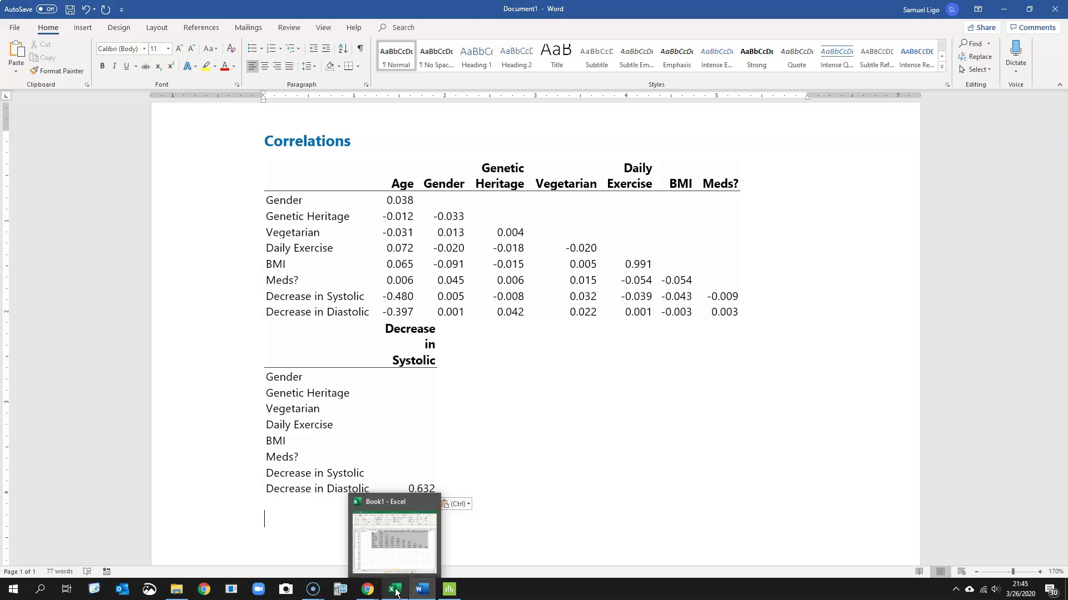
Maximize Excel's Book1 and review the correlation matrix in columns M–V beside the data
click(395, 592)
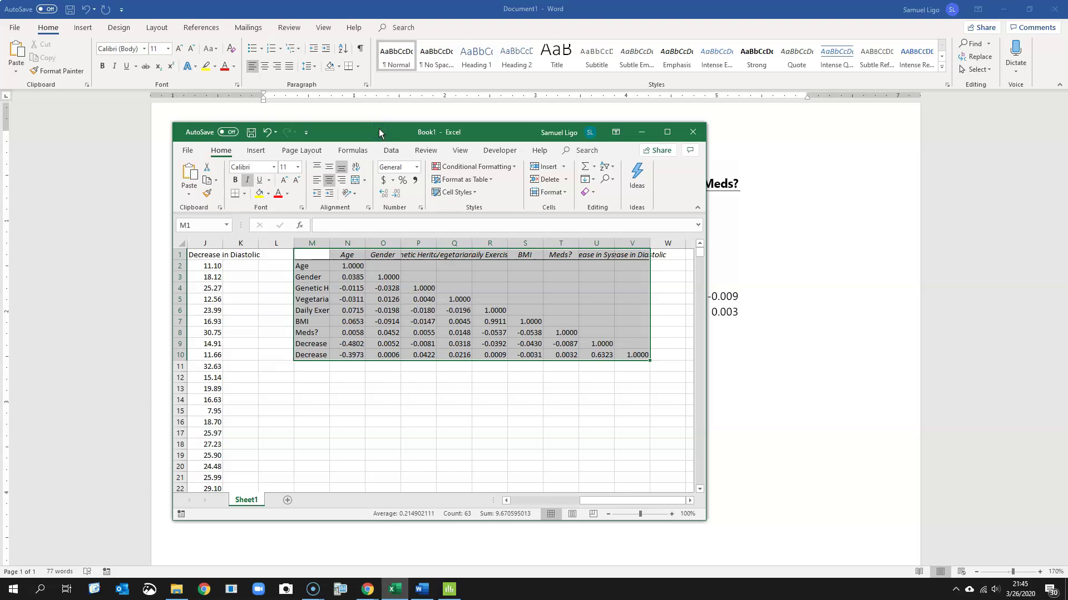
double_click(378, 132)
click(210, 309)
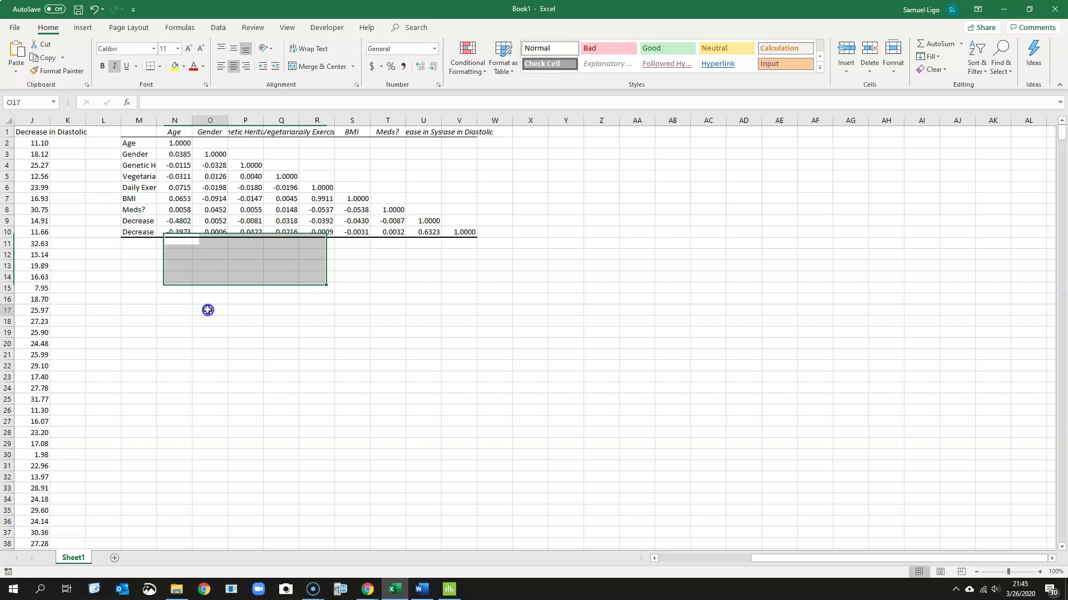
mouse_move(139, 134)
mouse_down()
mouse_move(468, 212)
mouse_move(469, 229)
mouse_up()
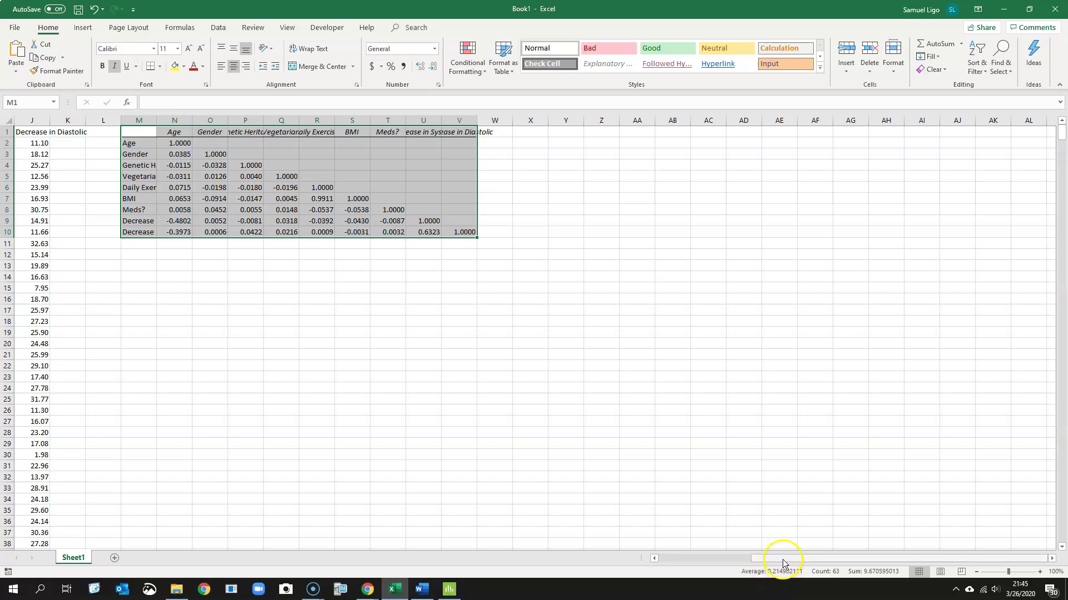
drag(783, 560, 668, 558)
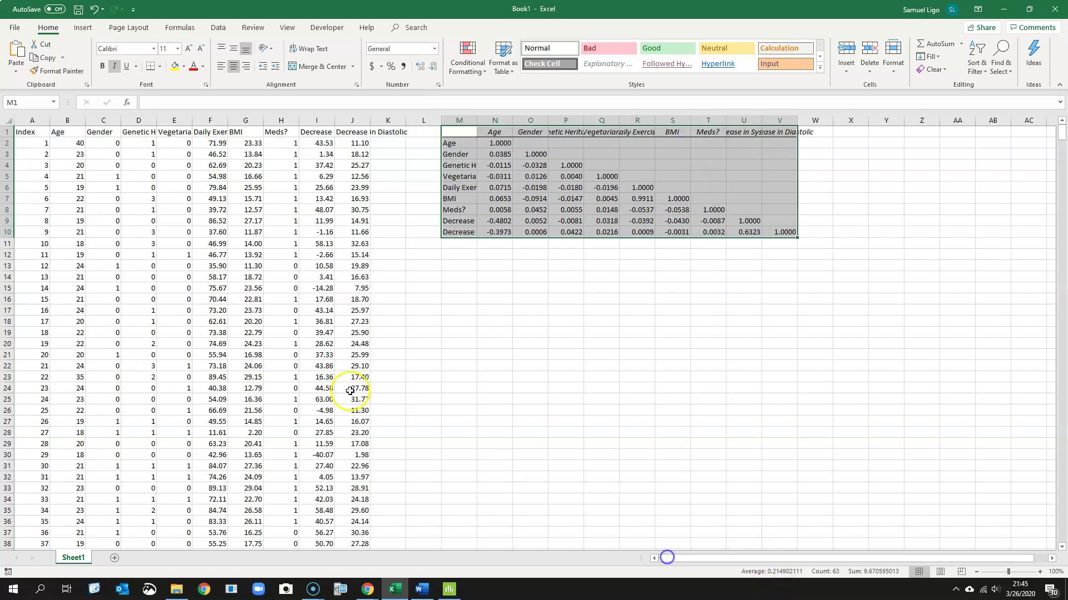
click(284, 345)
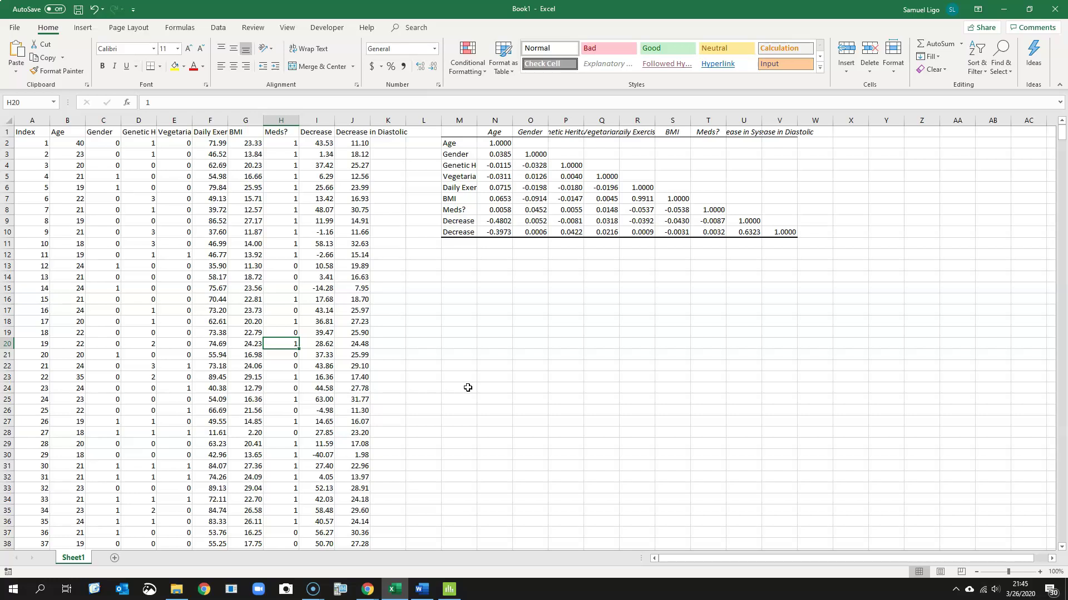
click(467, 388)
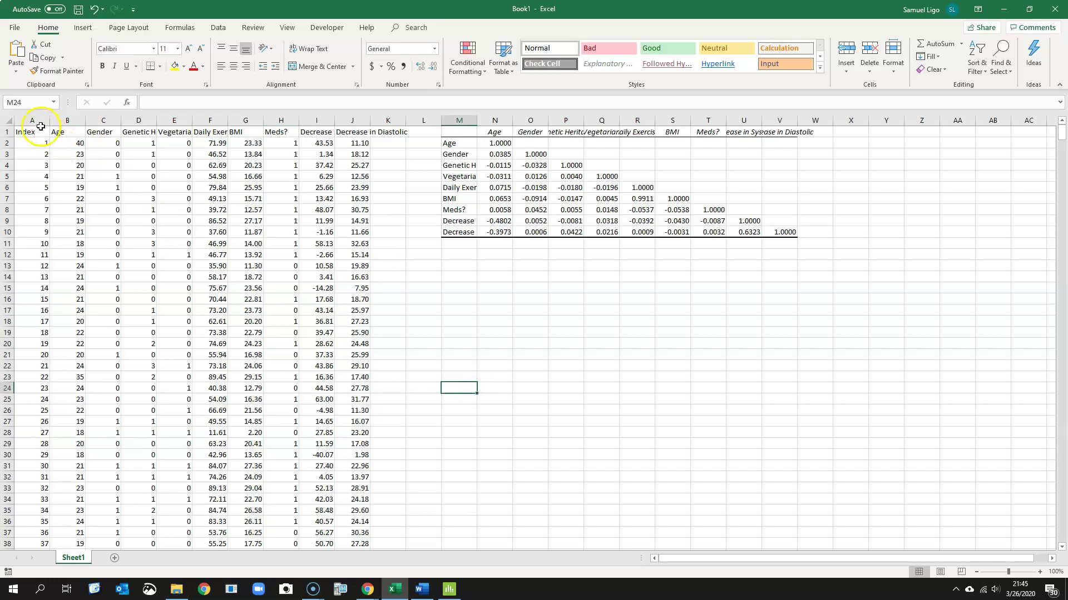
drag(40, 123, 352, 120)
click(459, 322)
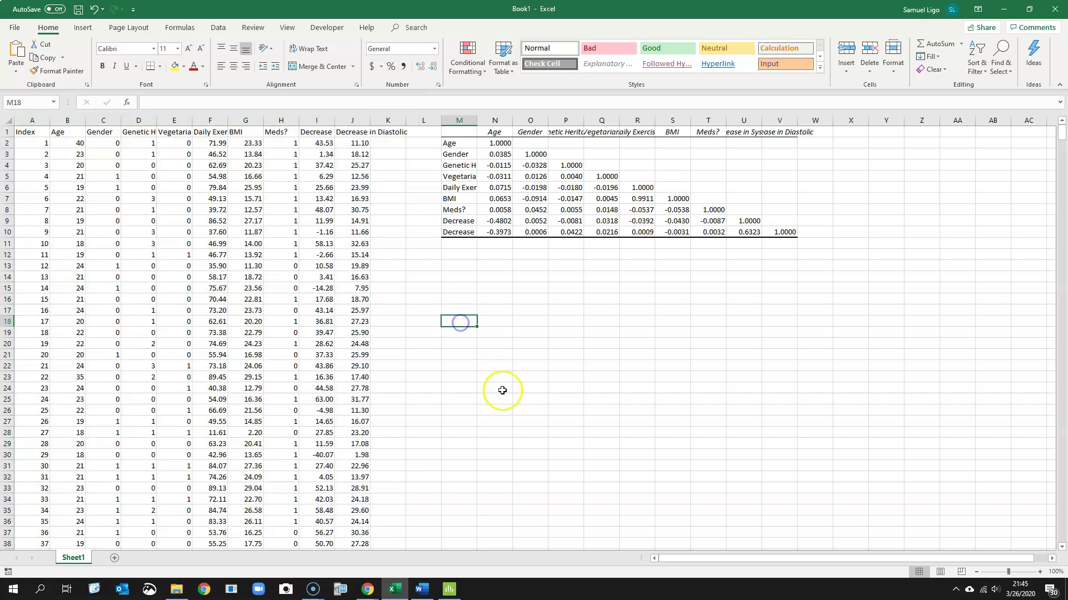
Delete the old correlation table in M1:V11 and open the Data Analysis dialog
click(220, 28)
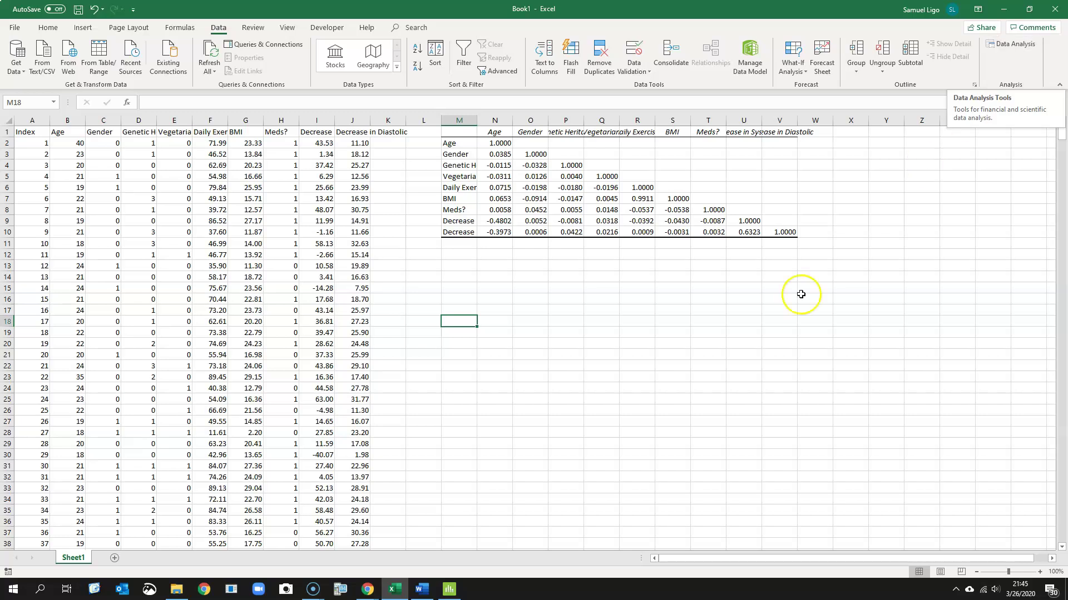
drag(452, 134, 784, 241)
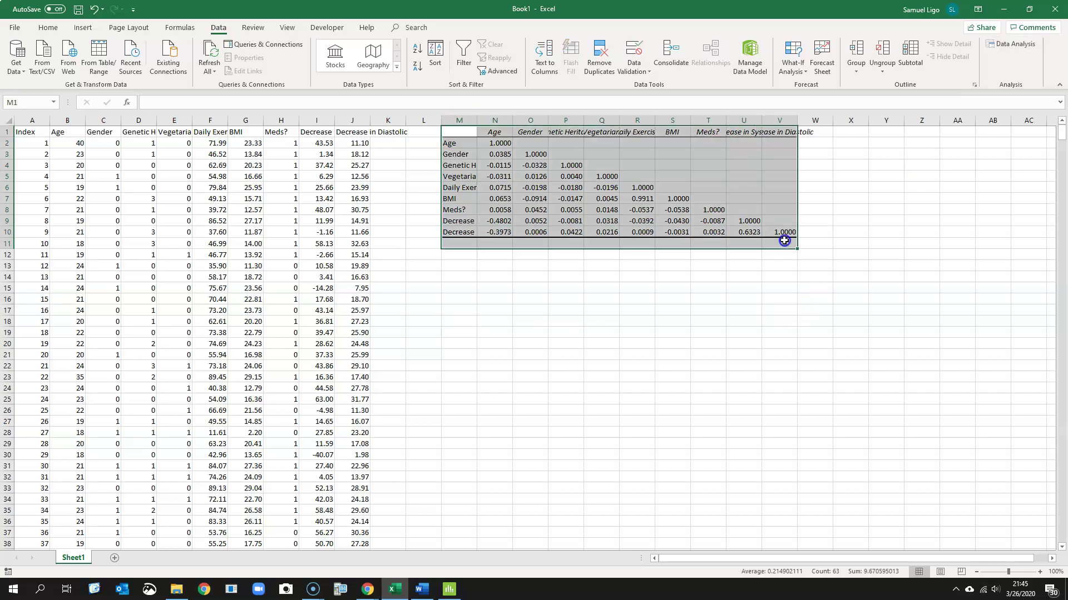
key(Delete)
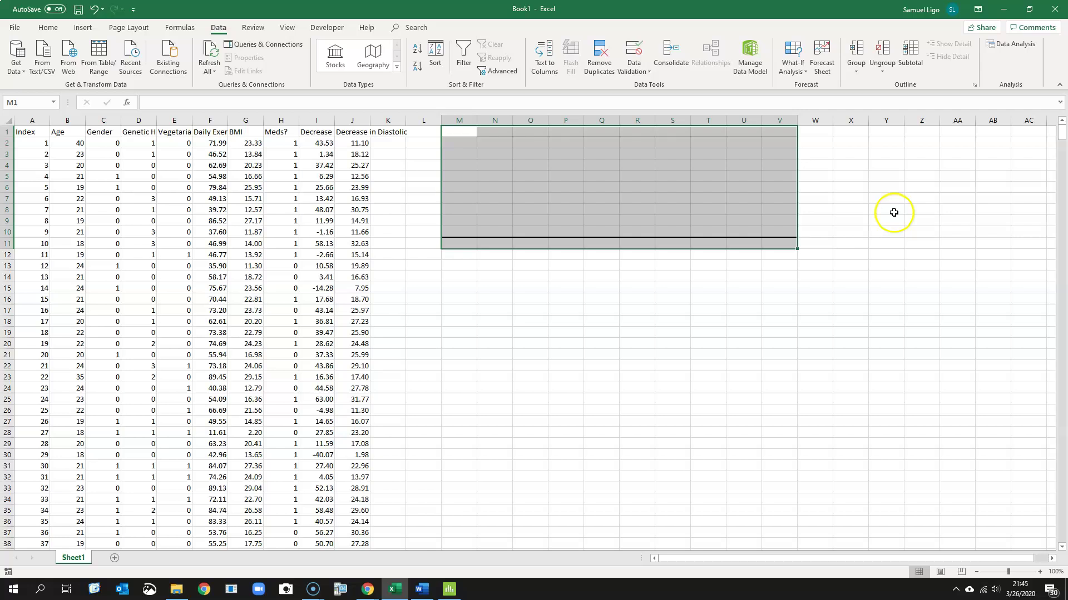
click(1009, 40)
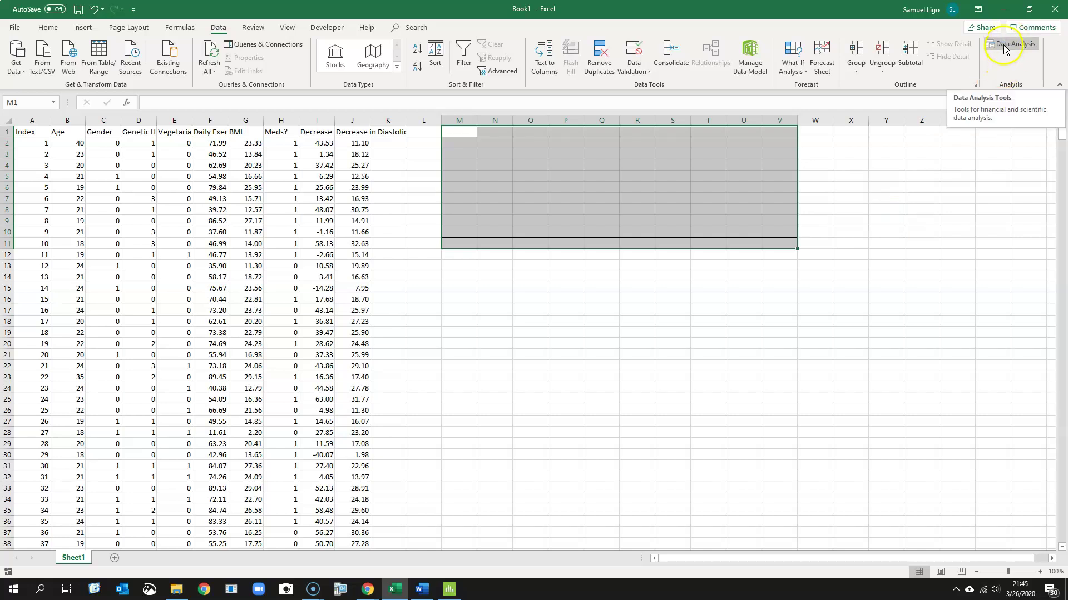
click(1003, 45)
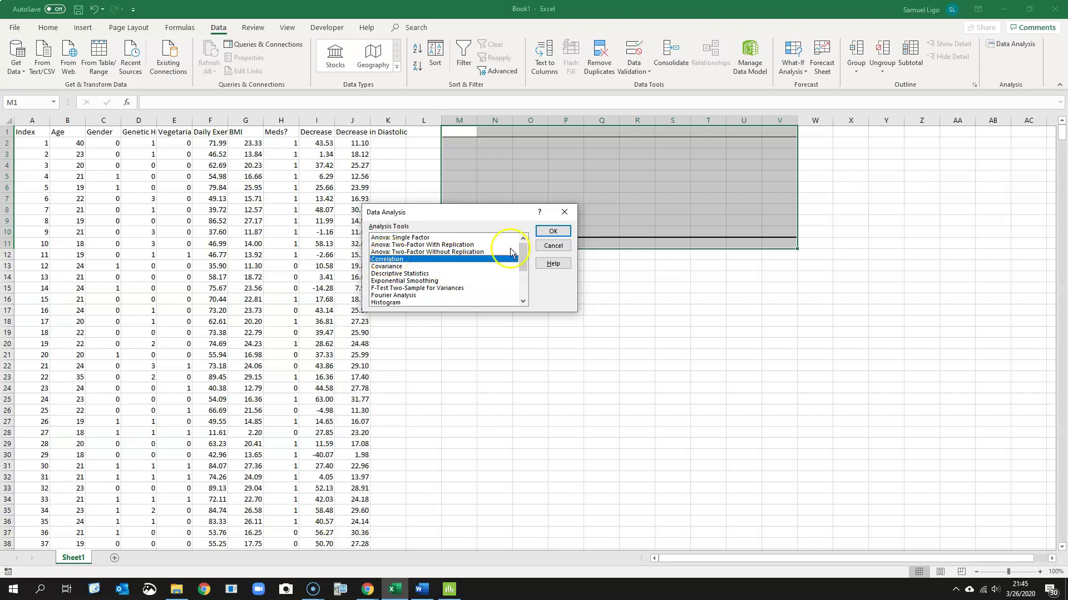
Configure Correlation with input range $B:$J, labels in first row, and output at $M$1
click(553, 231)
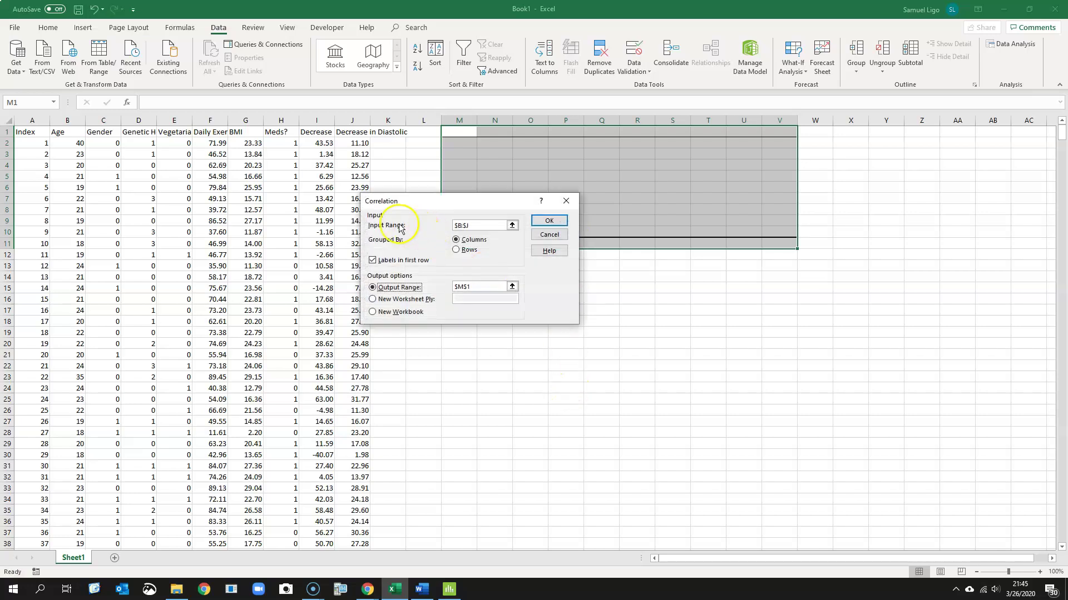
text($B:$J)
click(482, 226)
drag(482, 228, 429, 225)
key(BackSpace)
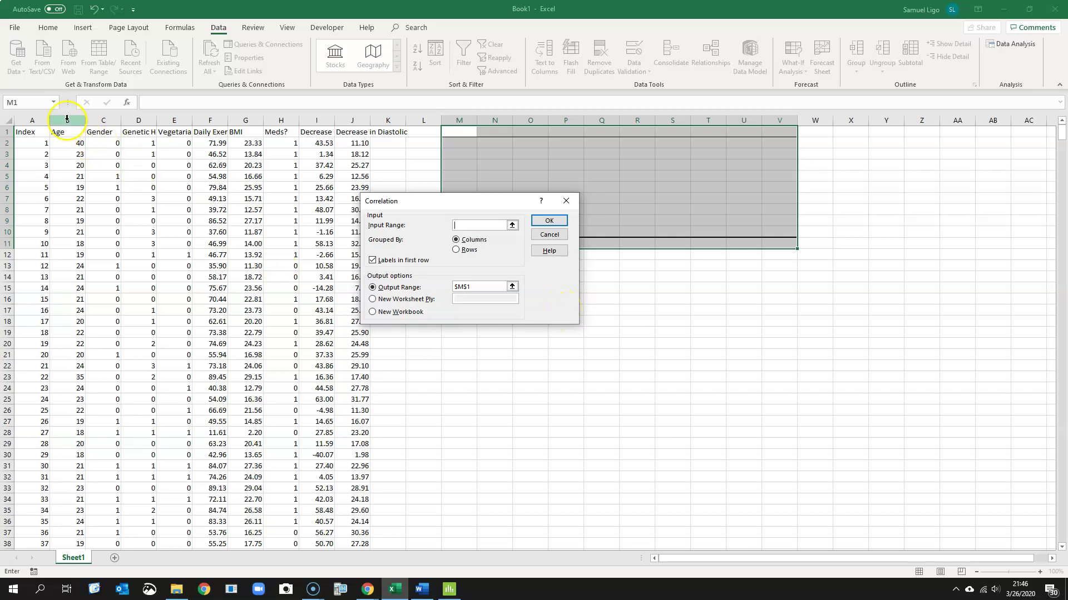
drag(67, 118, 350, 121)
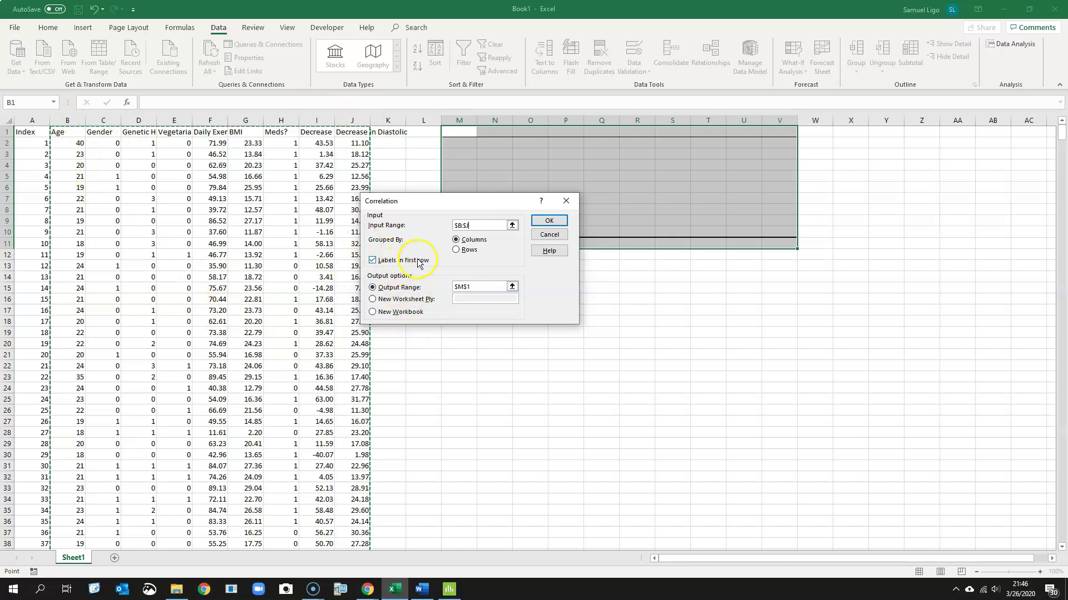
click(374, 262)
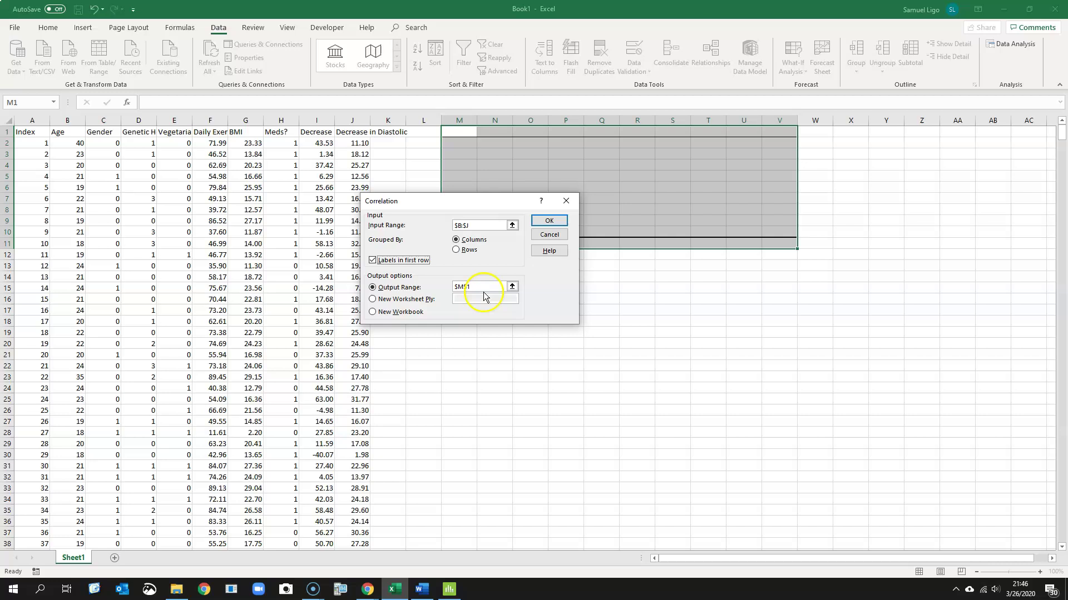
drag(489, 286, 446, 280)
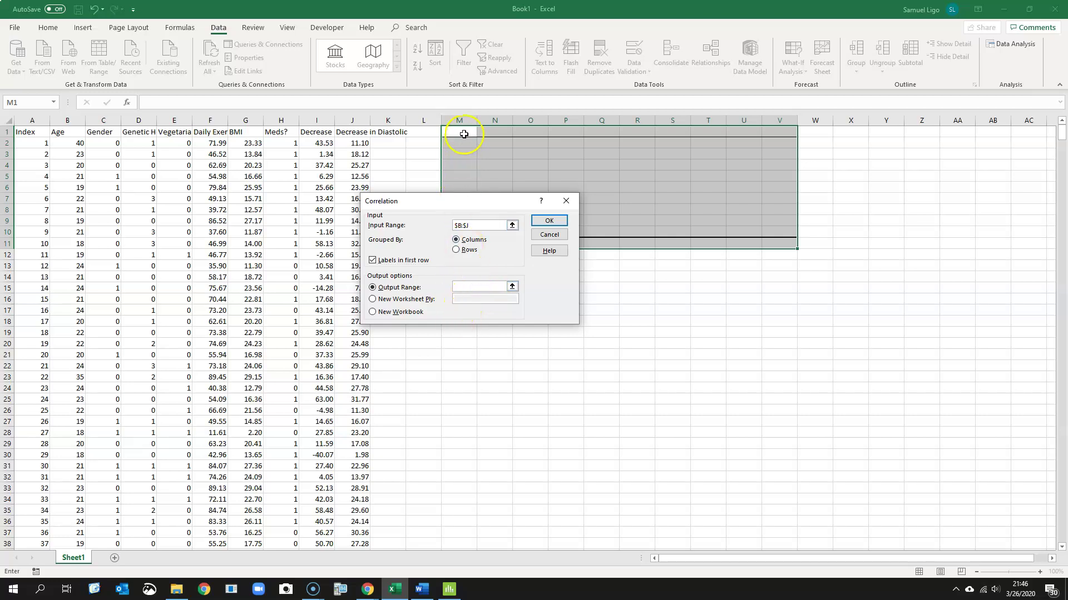
drag(481, 205, 321, 251)
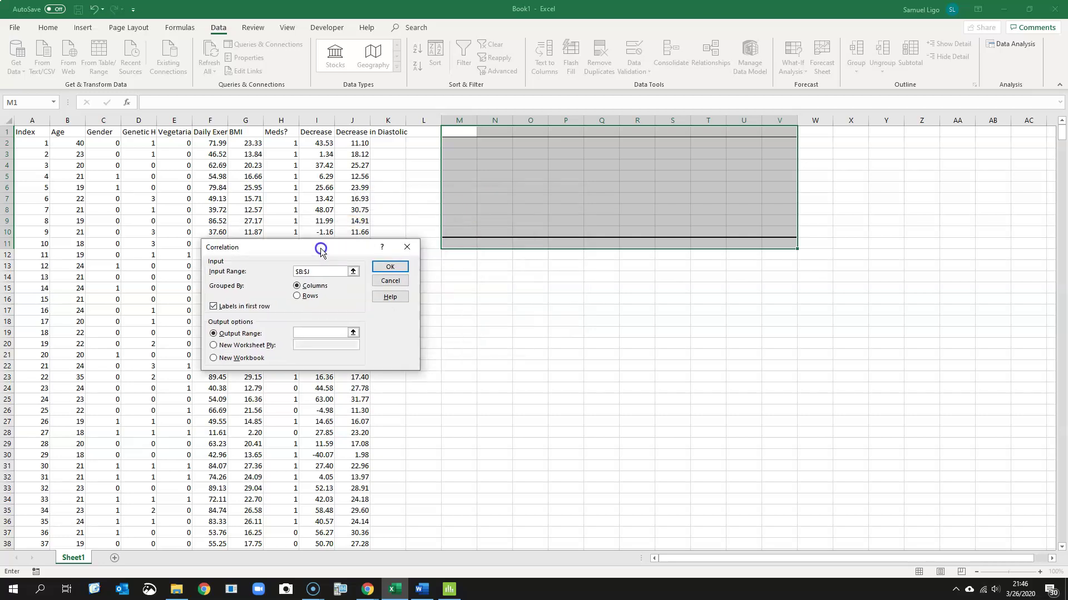
click(458, 133)
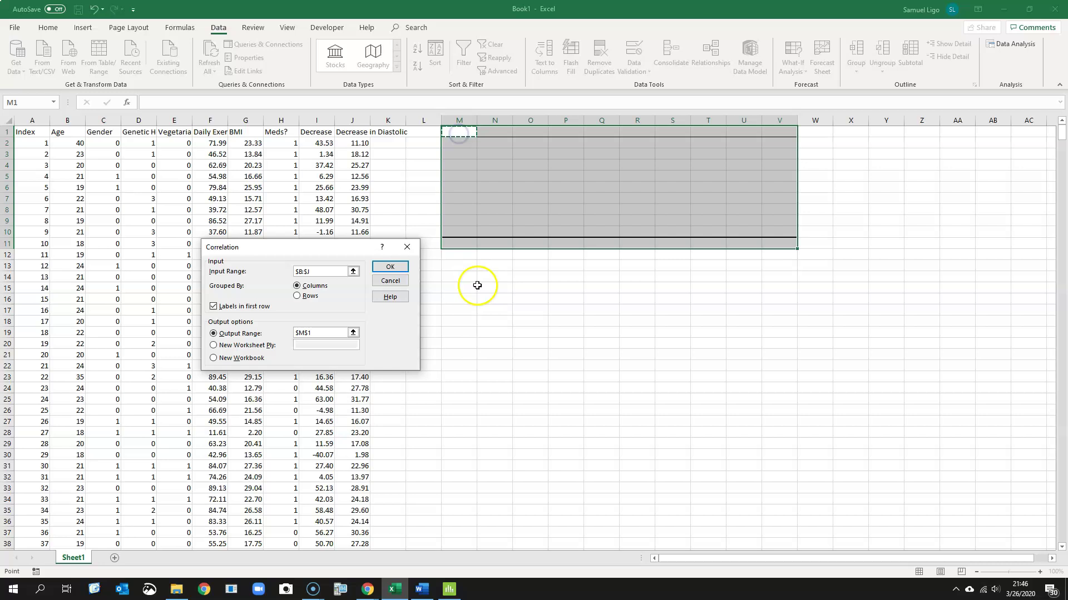
Generate the labeled matrix at M1:V10 and select its correlation values
click(391, 268)
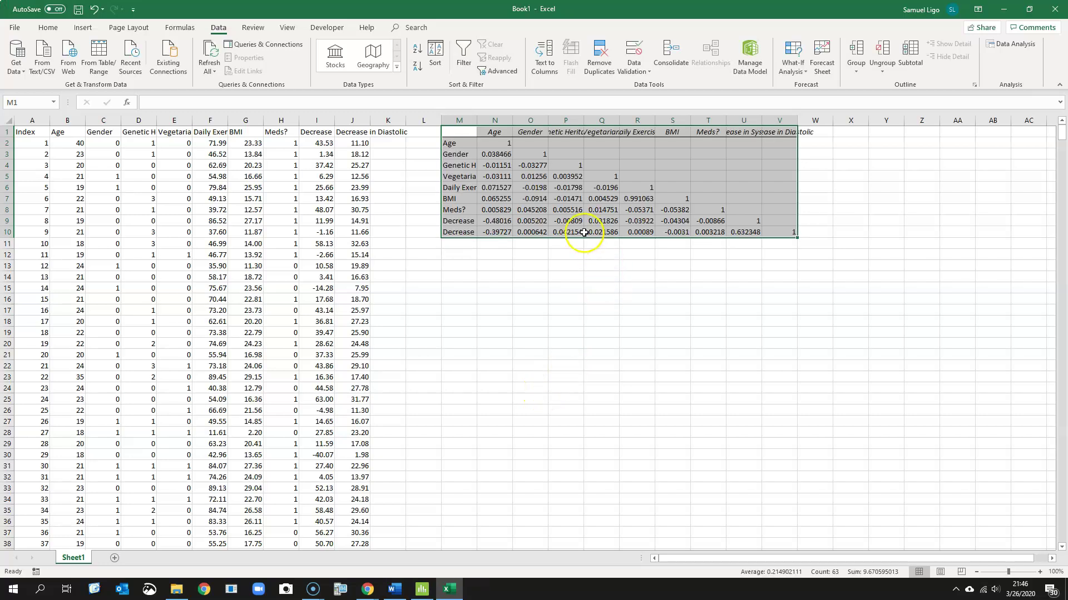
click(526, 320)
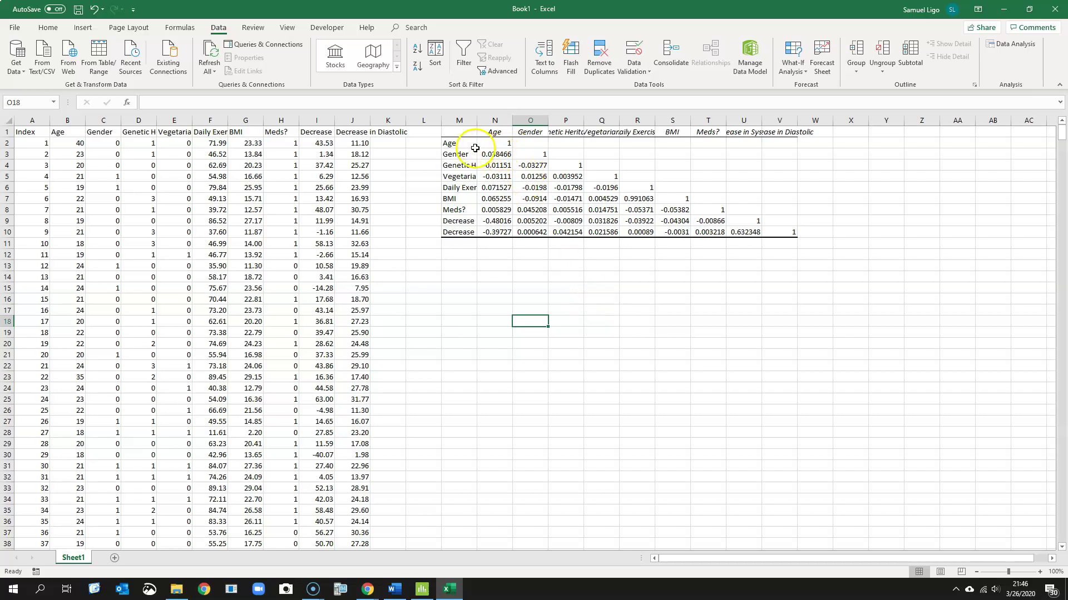
drag(492, 143, 767, 228)
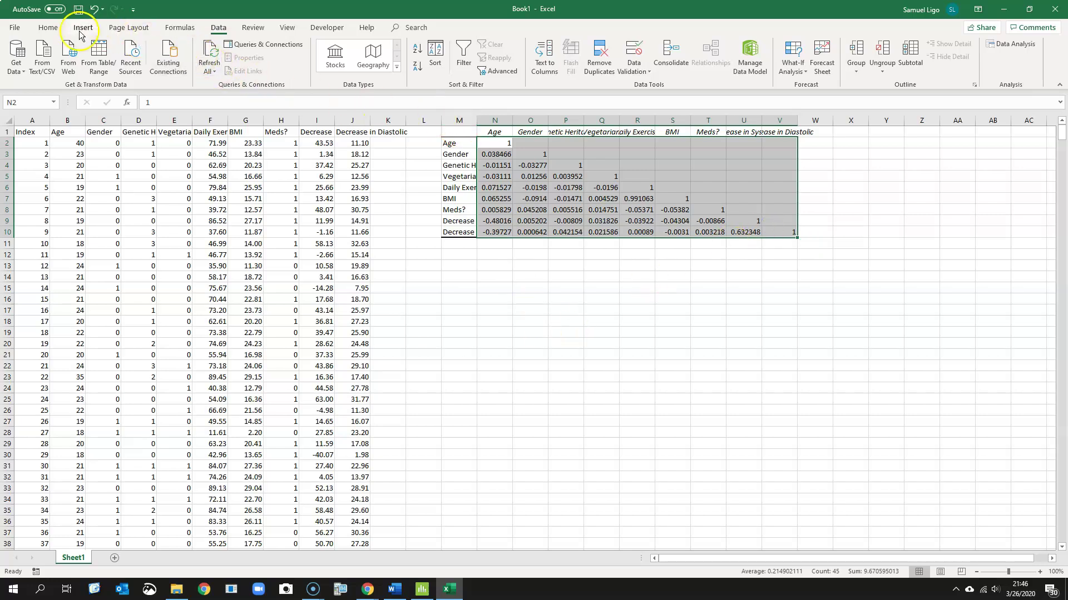
Reduce the selected correlation values to four decimal places with Decrease Decimal
click(49, 28)
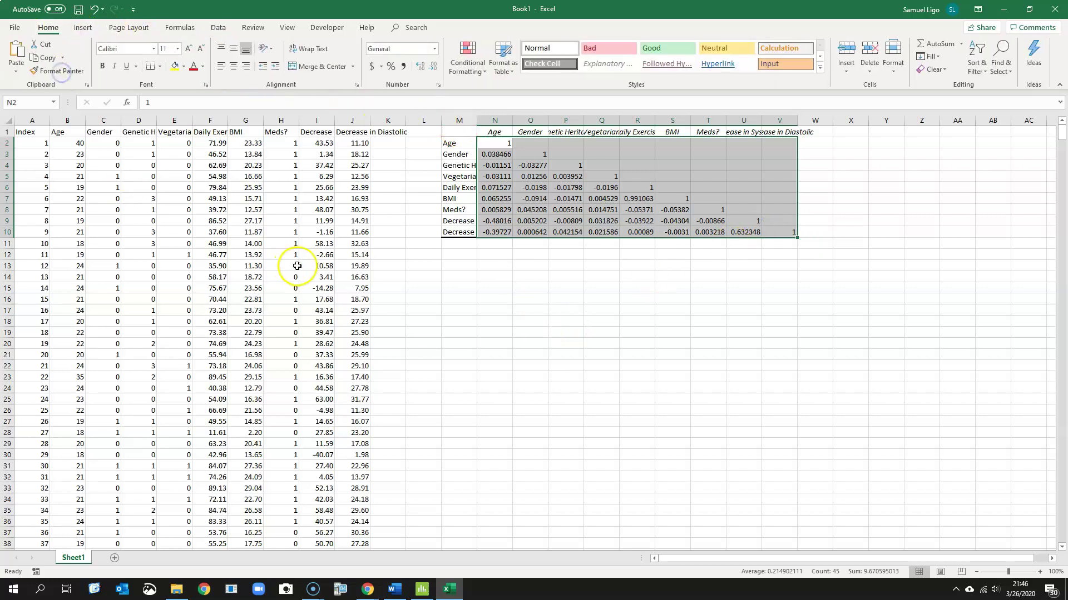
click(434, 67)
click(434, 68)
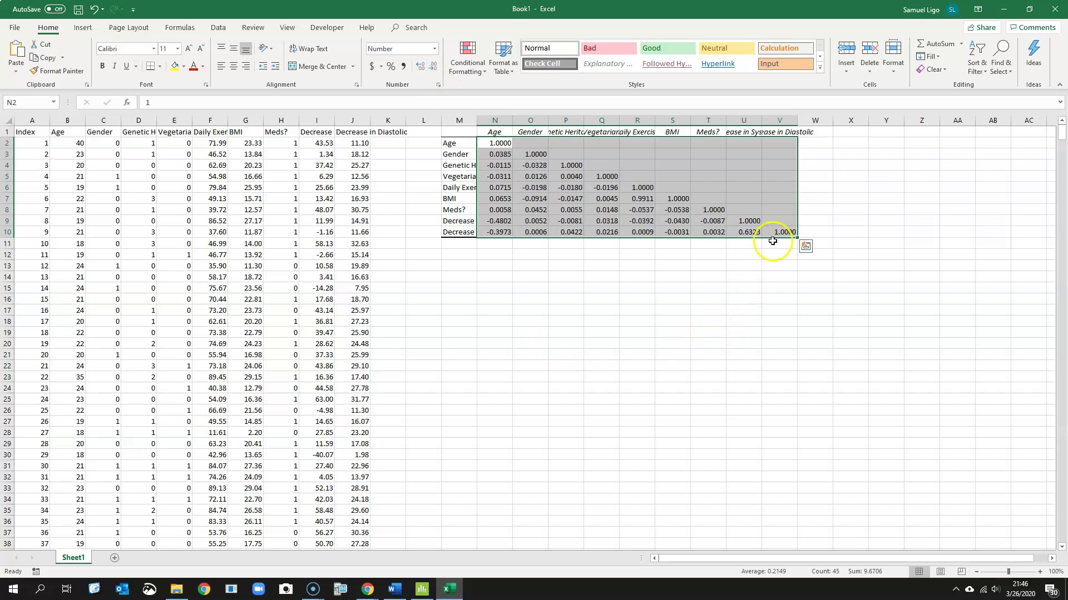
click(676, 376)
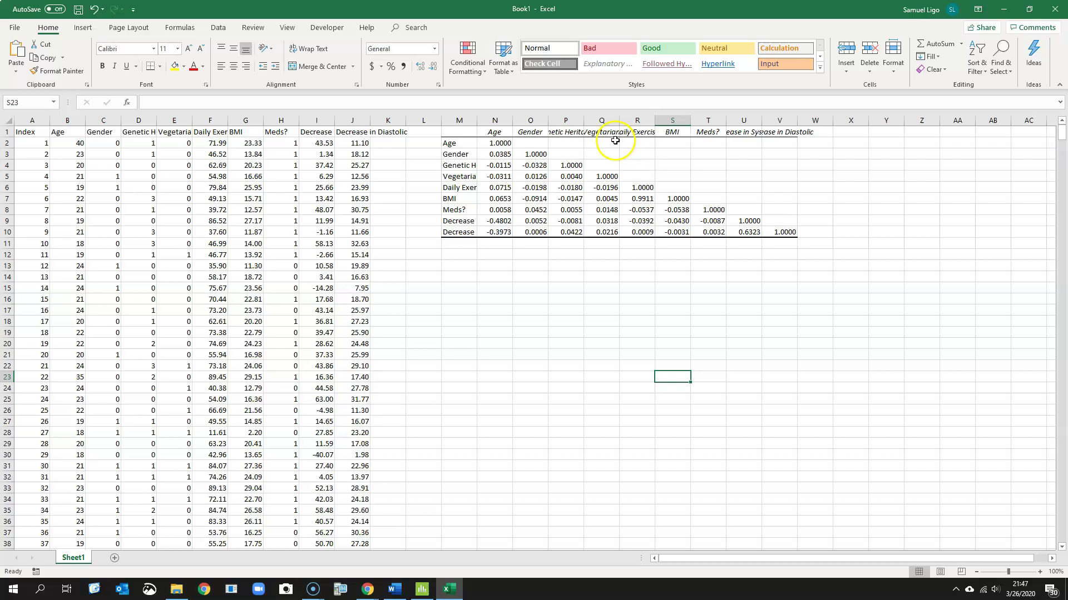
click(461, 221)
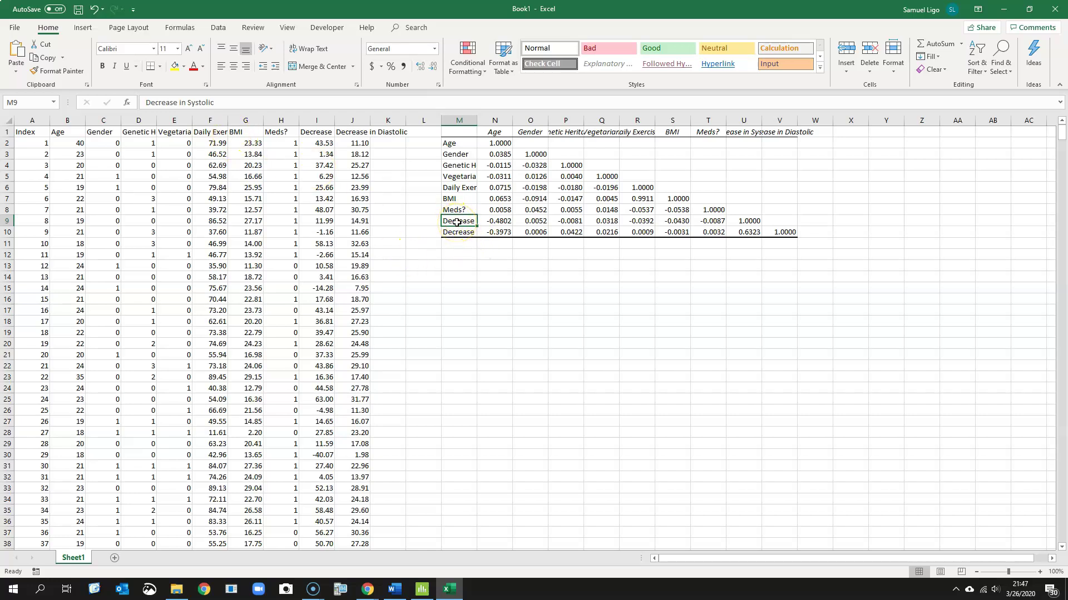
Shorten the Decrease in Diastolic and Systolic labels to D/D and D/S
text(D/S)
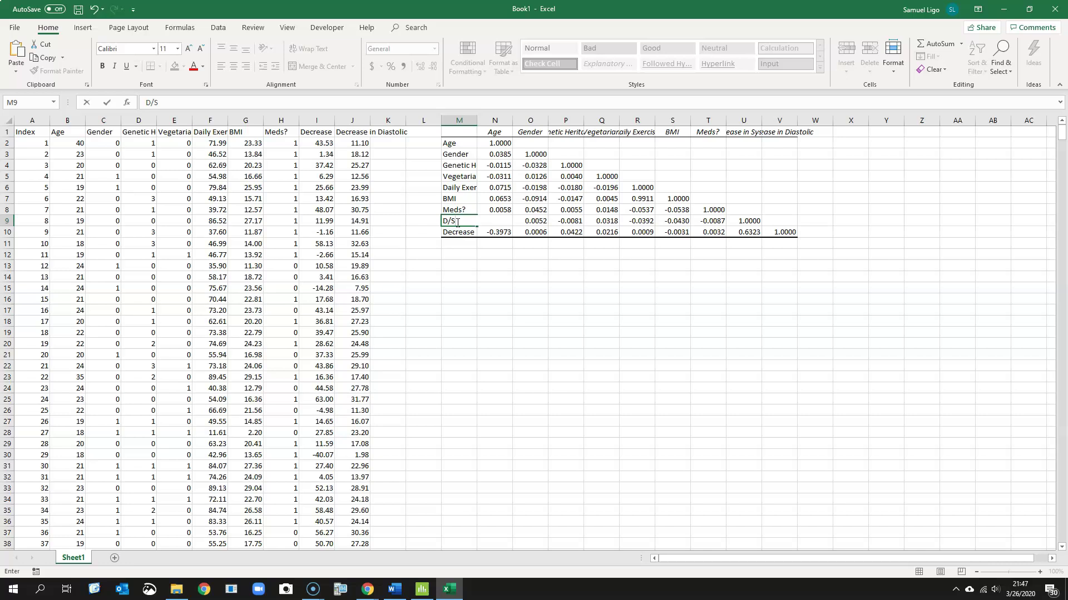
key(Return)
text(D/S)
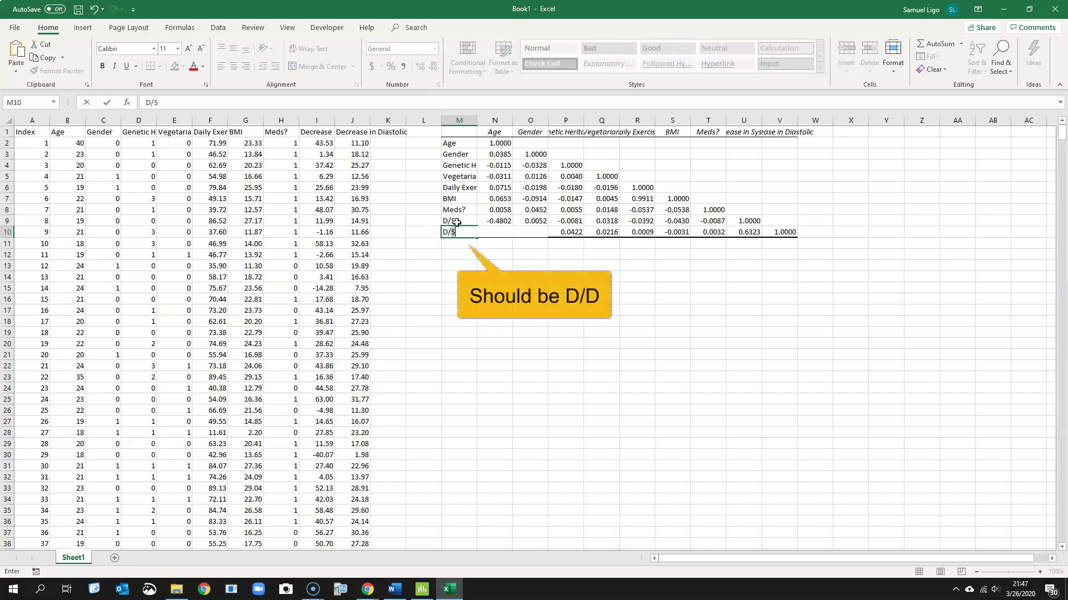
click(528, 309)
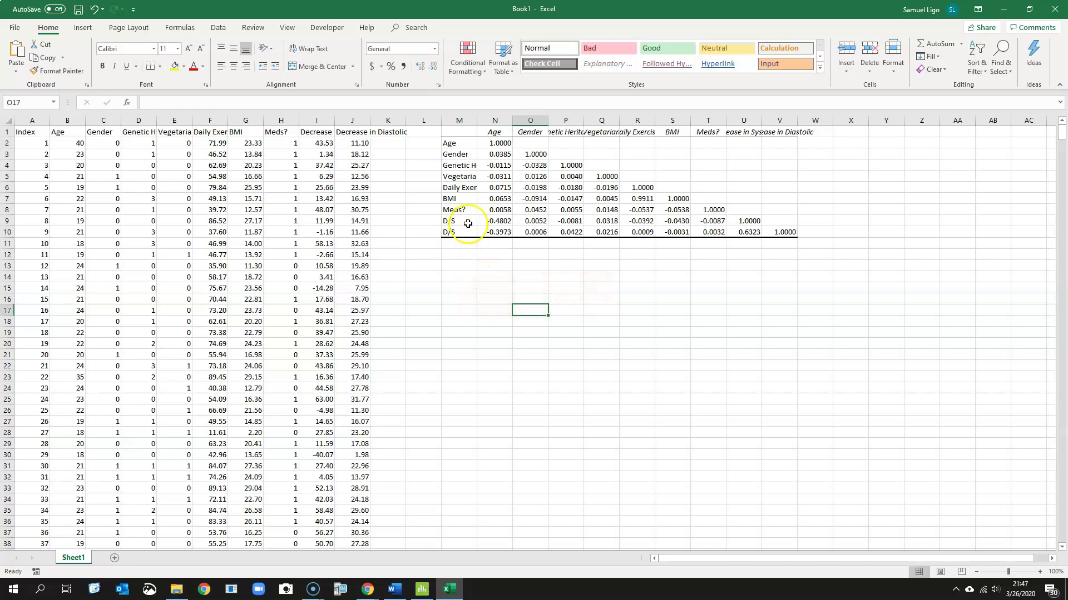
click(745, 134)
text(D/S)
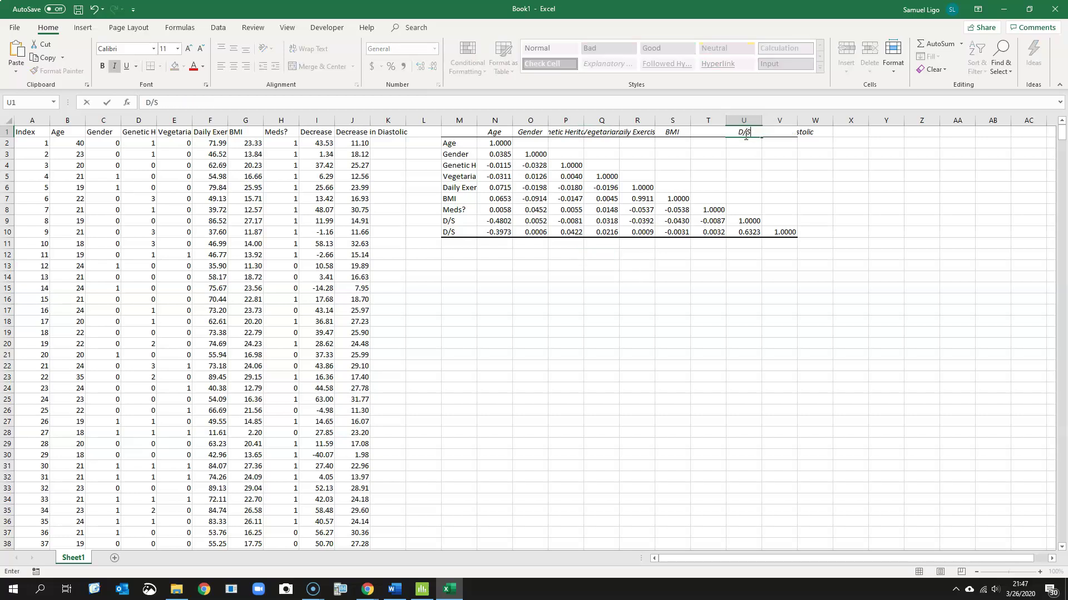
key(Tab)
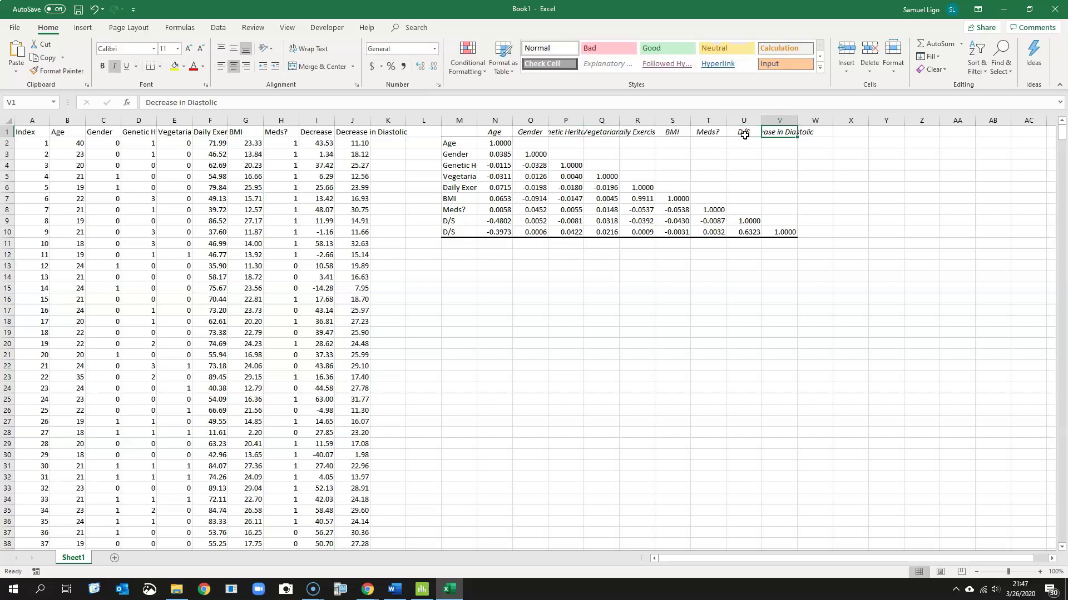
text(D/D)
click(698, 328)
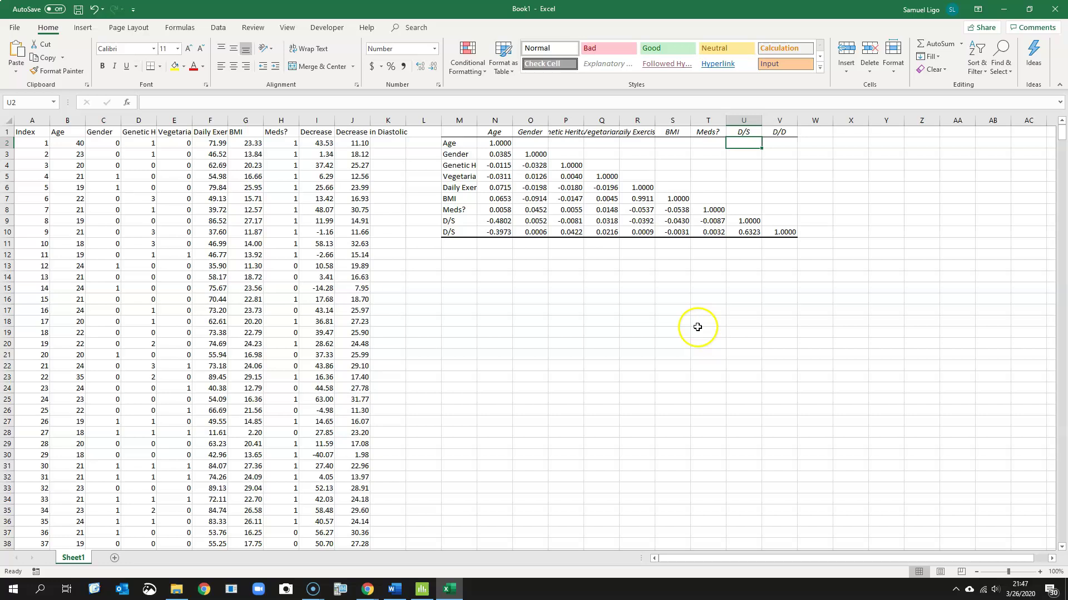
click(674, 371)
click(534, 132)
Rename the Genetic Heritage, Vegetarian and Daily Exercise column headers to Gen H, Veg and DE
click(563, 133)
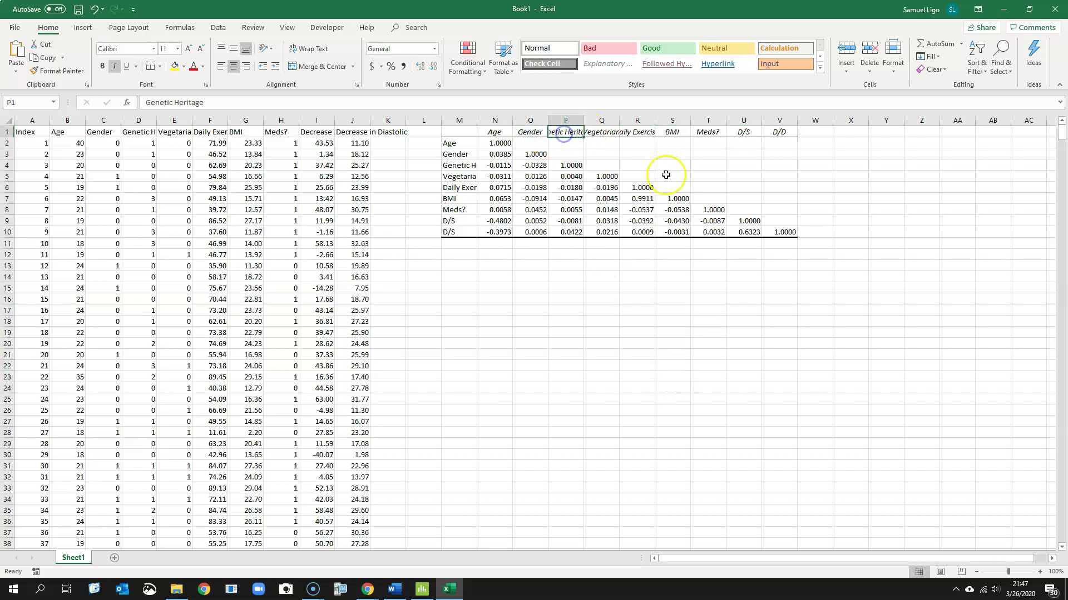
text(Gen H)
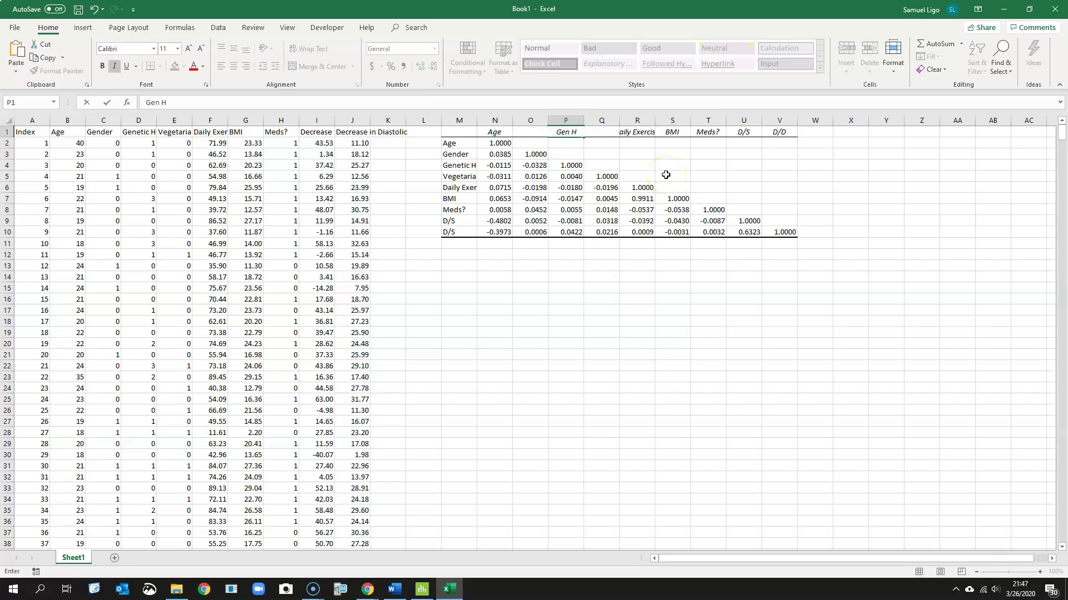
key(Tab)
text(Veg)
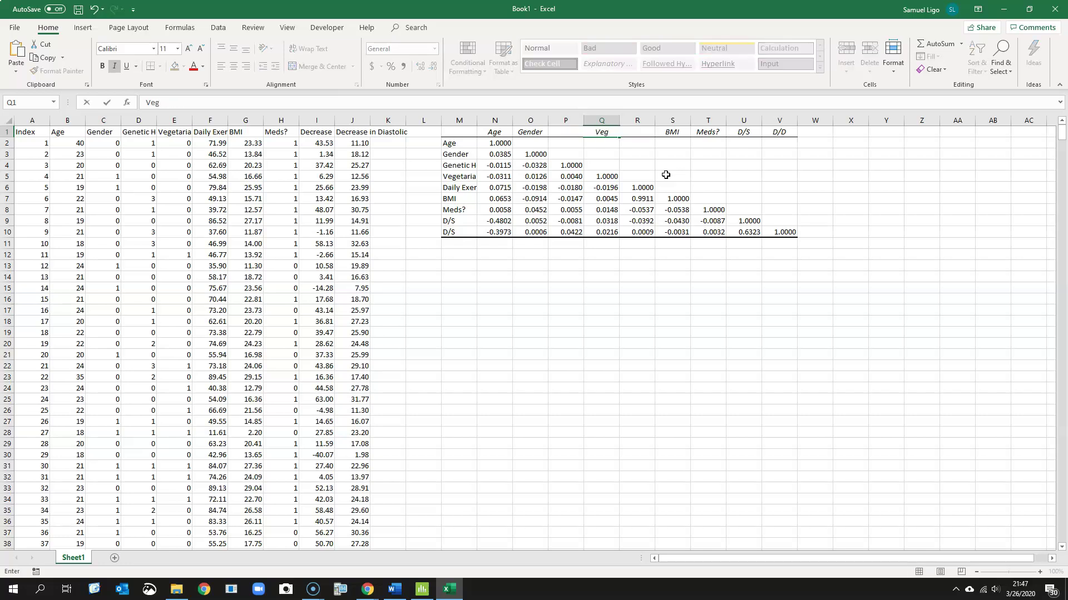
key(Tab)
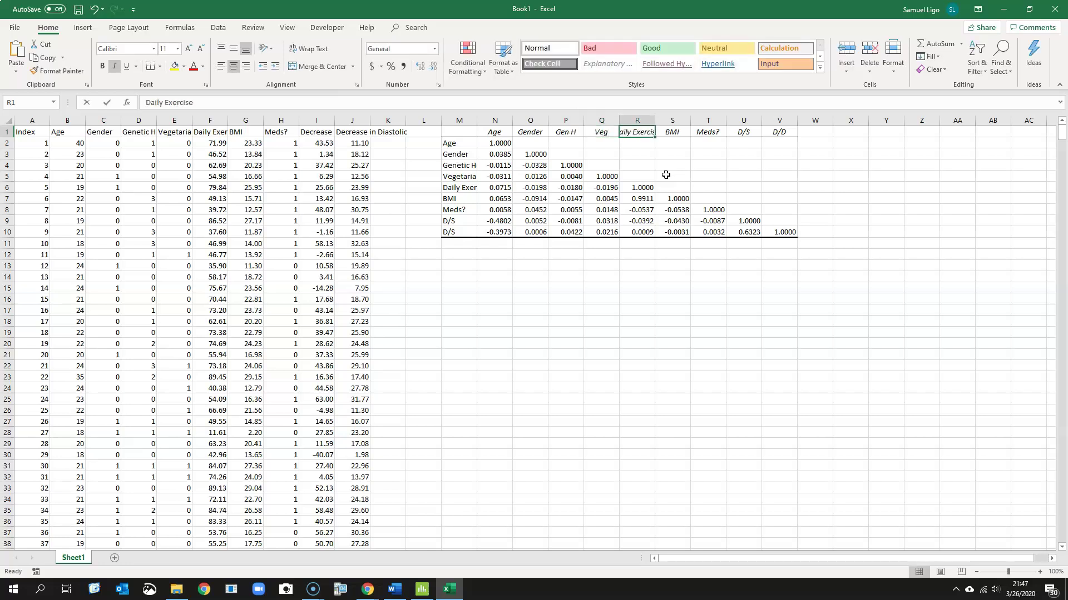
text(DEx)
key(Tab)
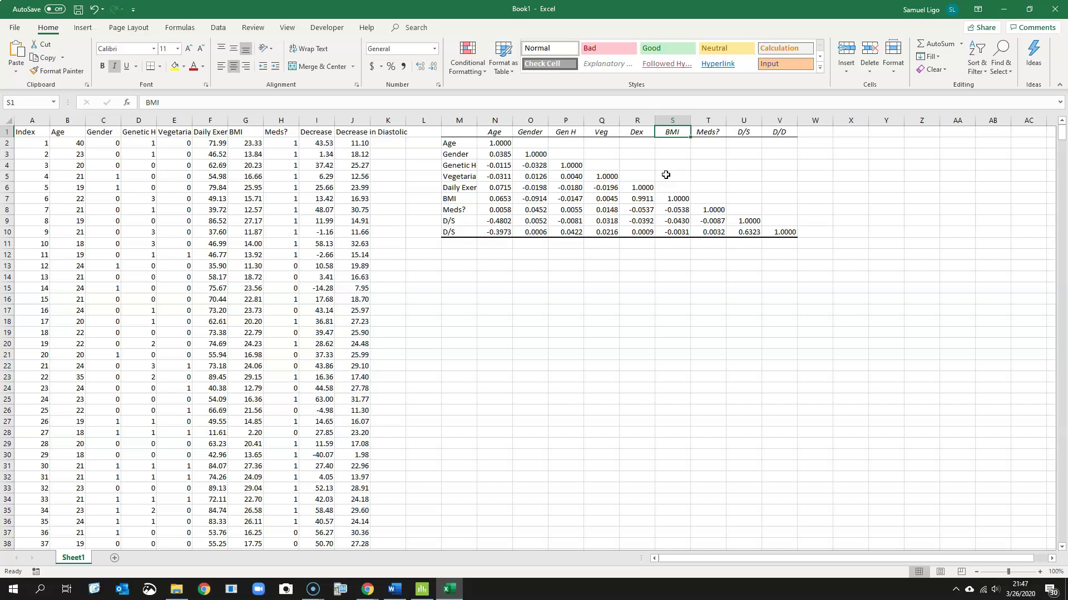
Shorten the matching row labels to Gen H and Veg, and rename the exercise heading D Ex
click(462, 164)
text(Gen)
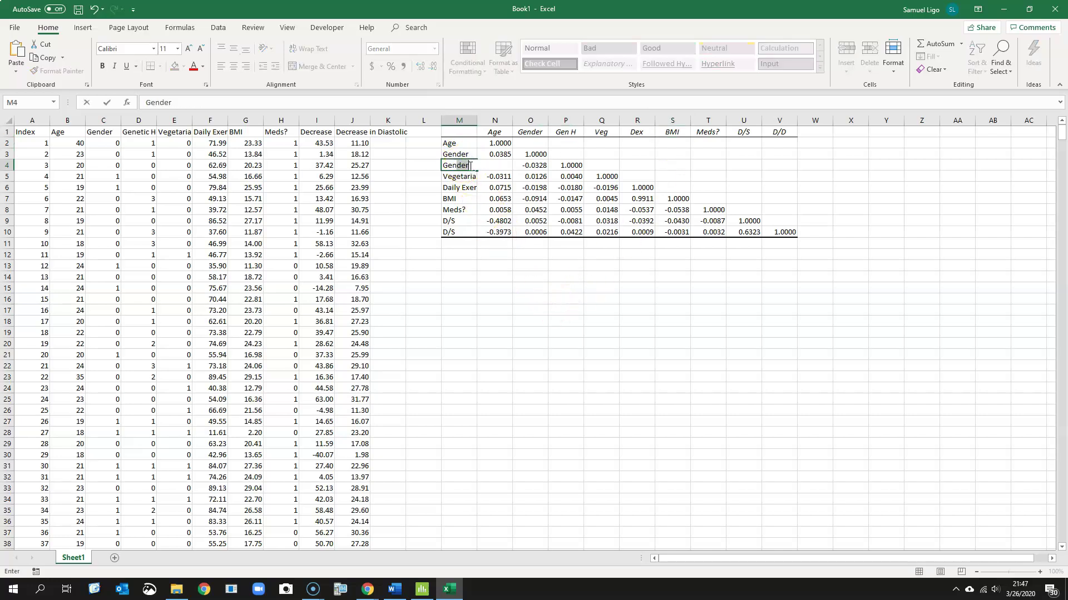
key(Tab)
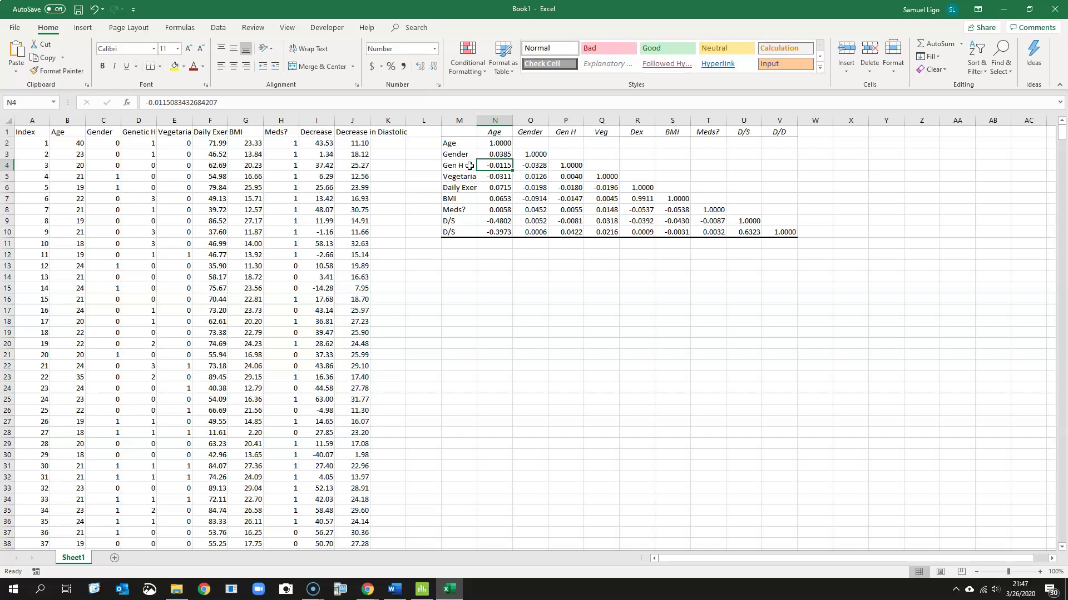
key(Return)
text(Veg)
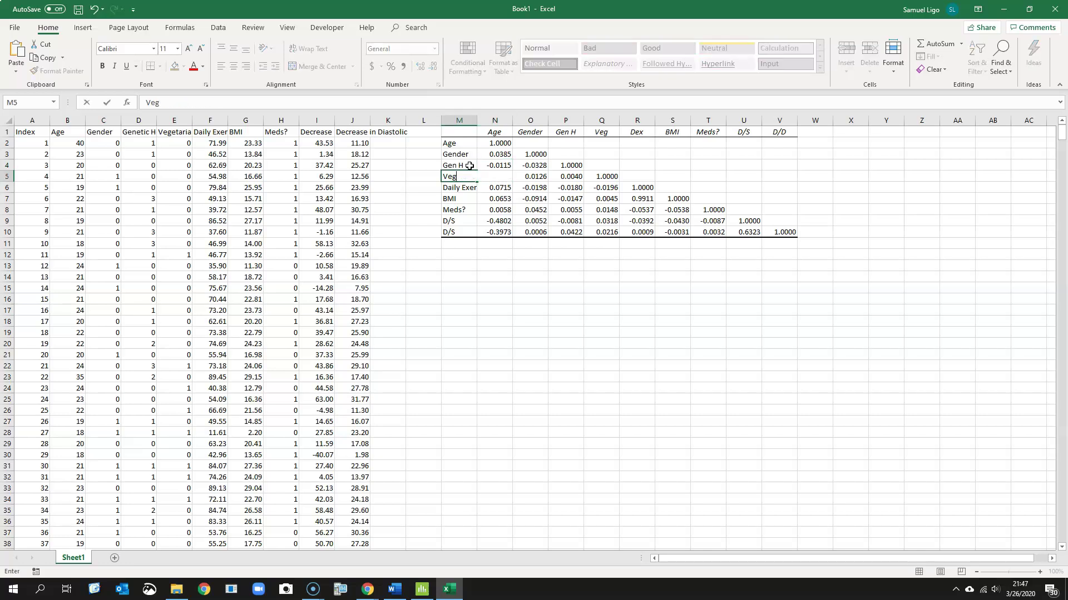
key(Return)
text(De)
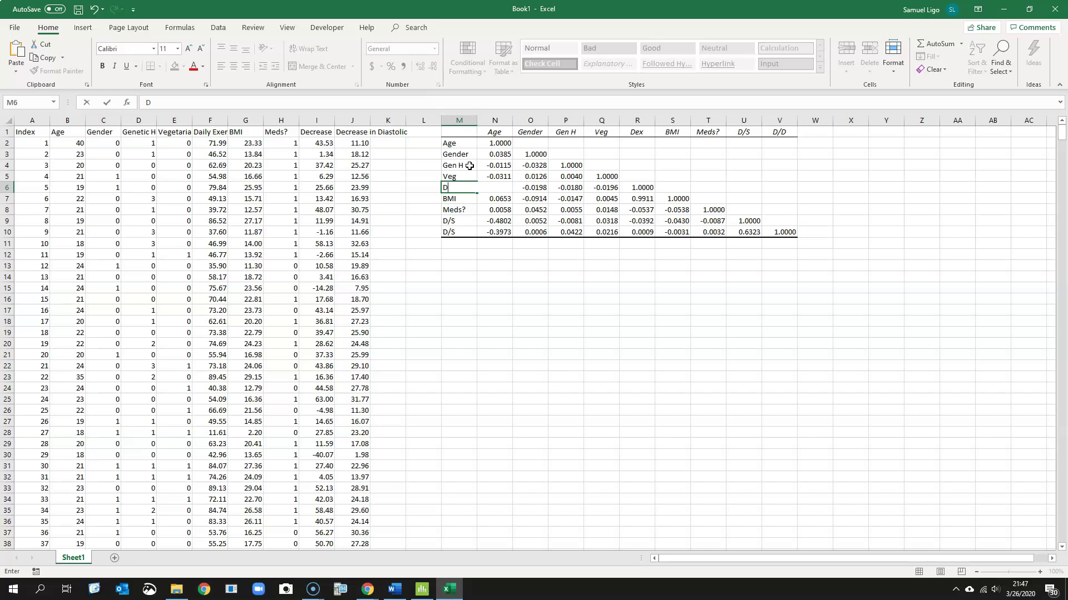
click(637, 134)
text(D Ex)
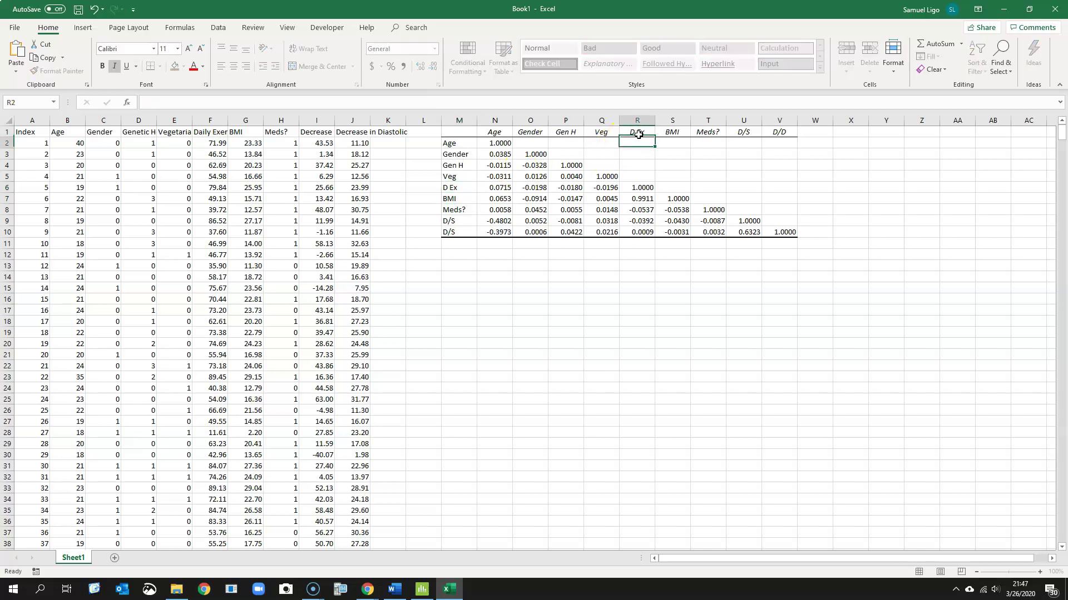
key(Return)
click(506, 298)
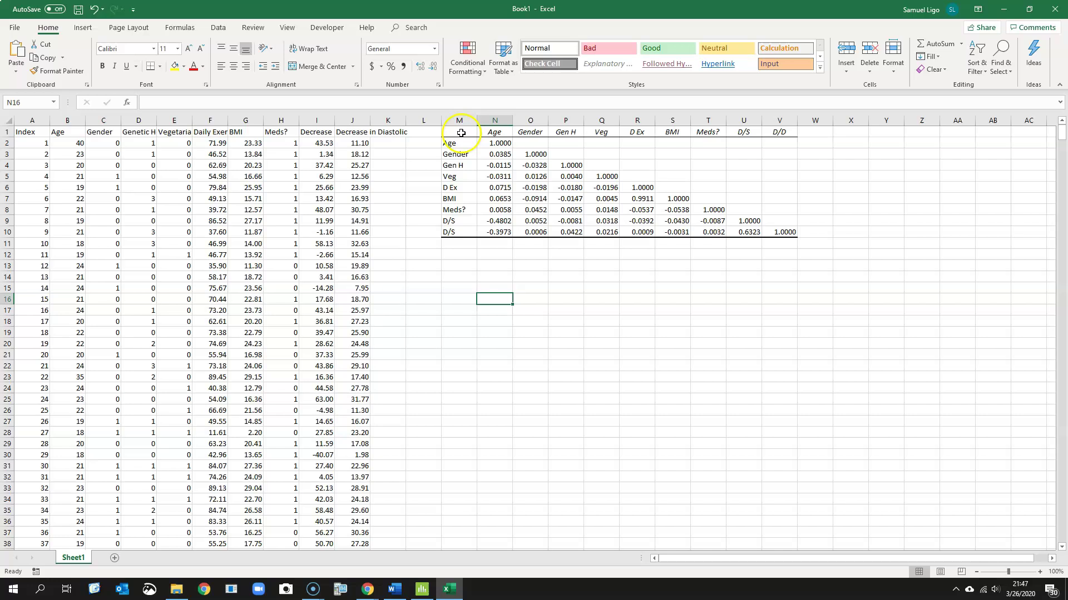
Select the whole correlation table M1:V10 and copy it
drag(459, 131, 765, 238)
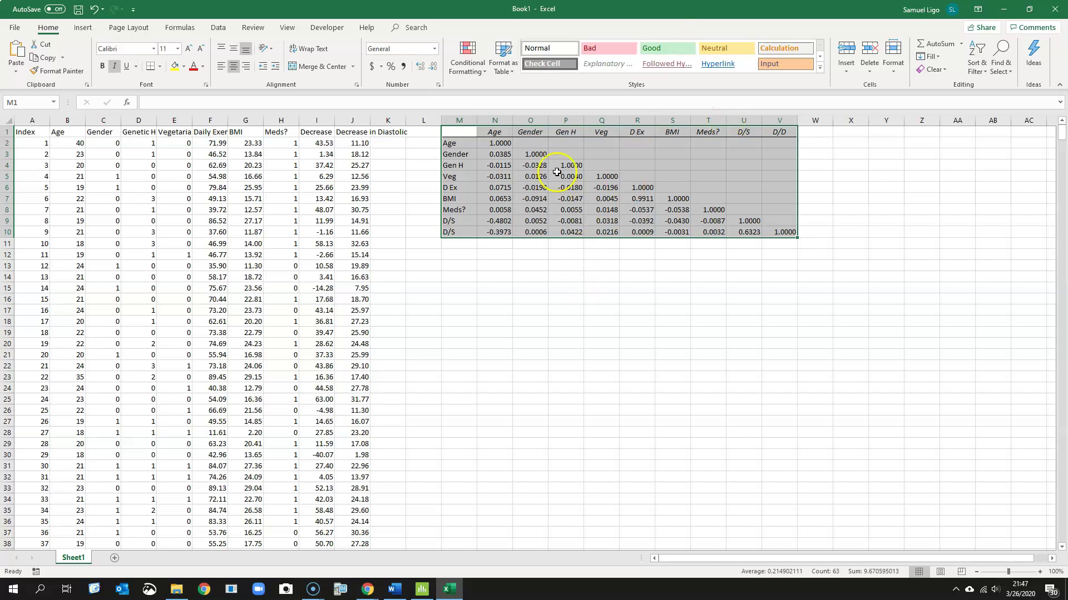
right_click(563, 149)
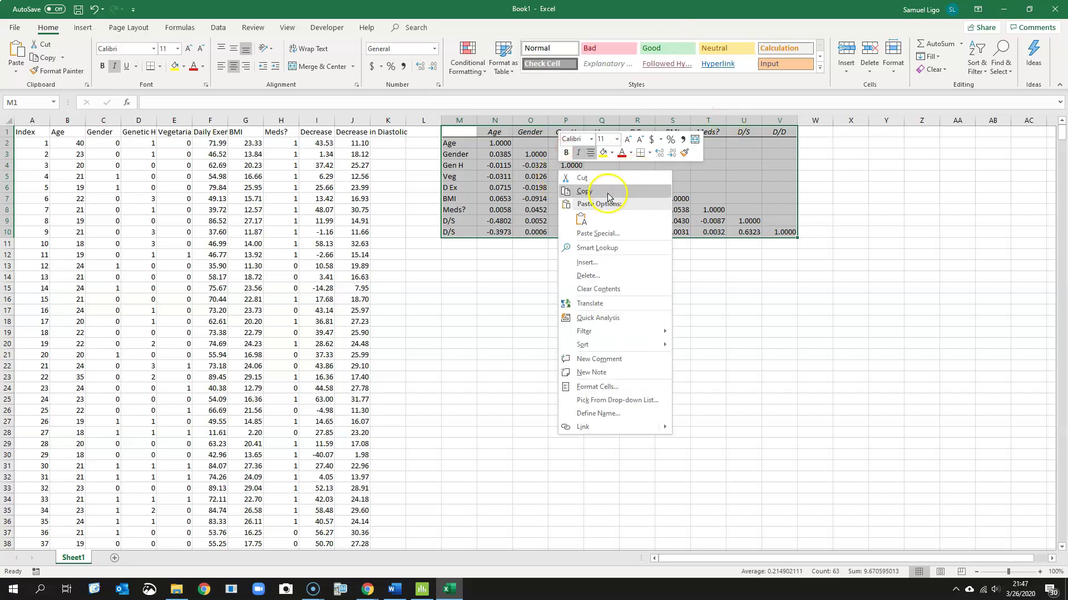
click(607, 191)
Minimize the Excel window and scroll the Word document down to below the variable list
double_click(614, 8)
key(super+Down)
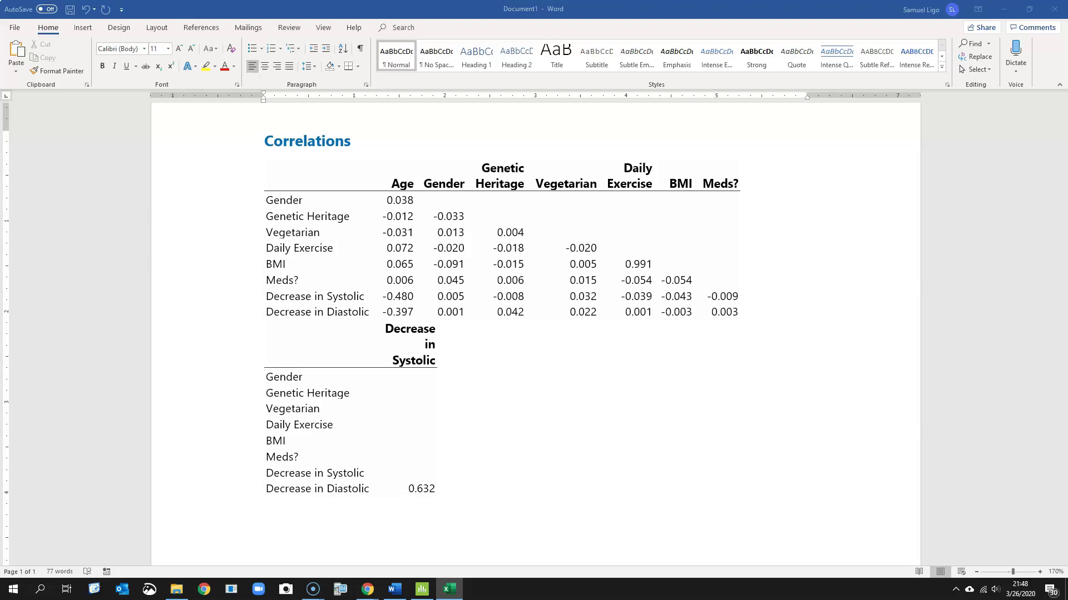
scroll(606, 467, down, 3)
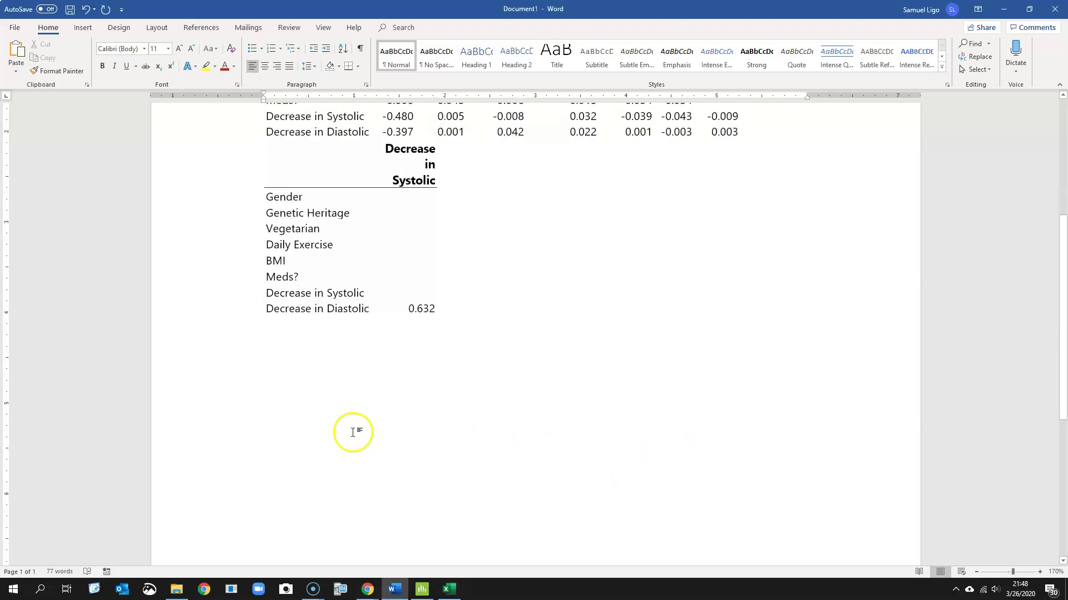
scroll(336, 412, down, 2)
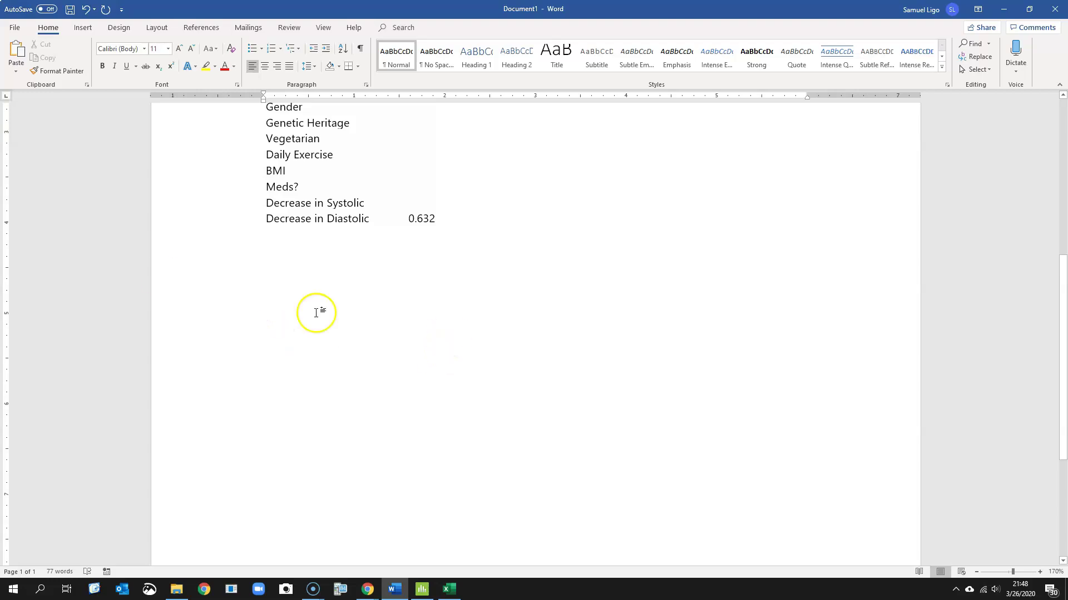
Paste the copied correlation table as a Picture (Enhanced Metafile) via Paste Special
click(19, 71)
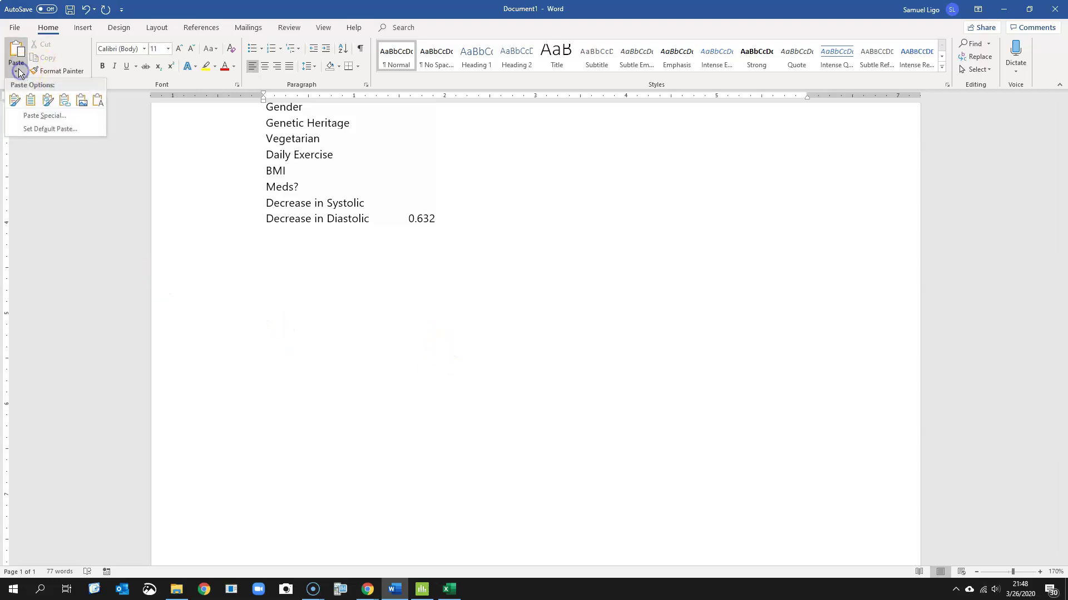
click(49, 118)
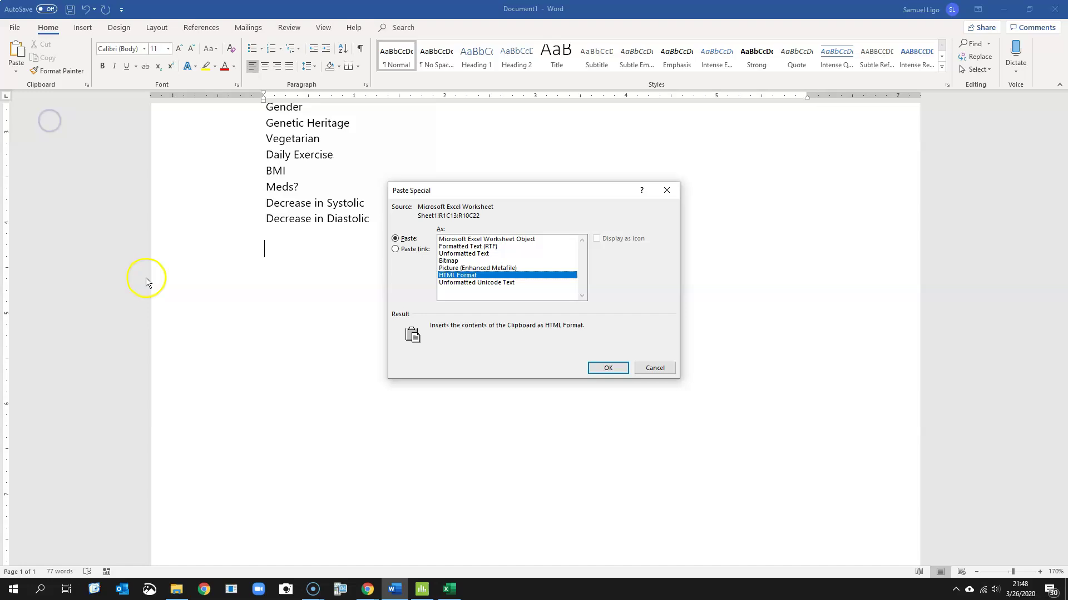
click(467, 268)
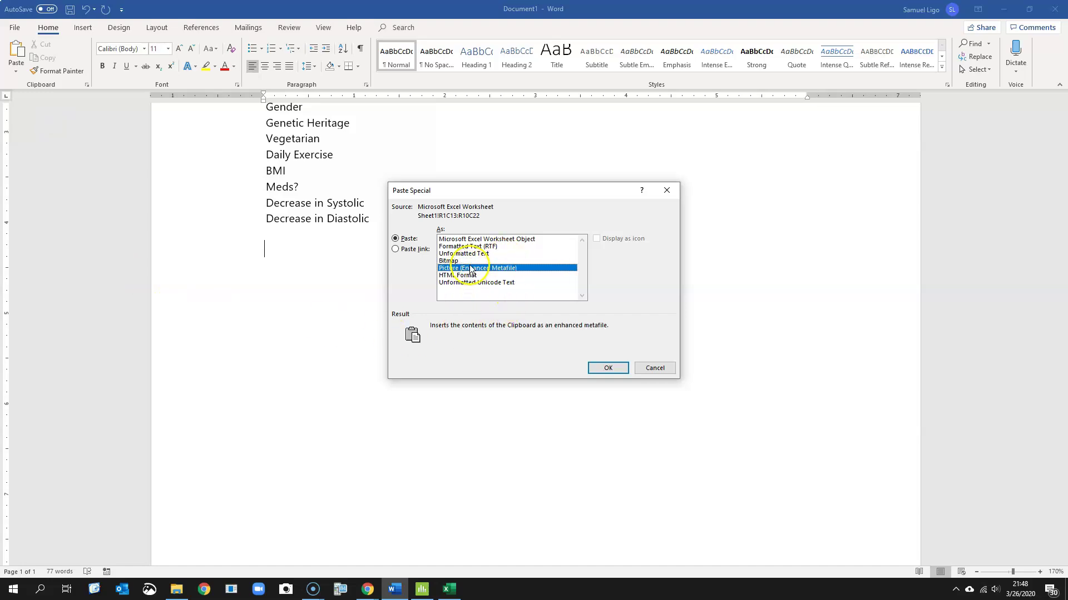
click(604, 367)
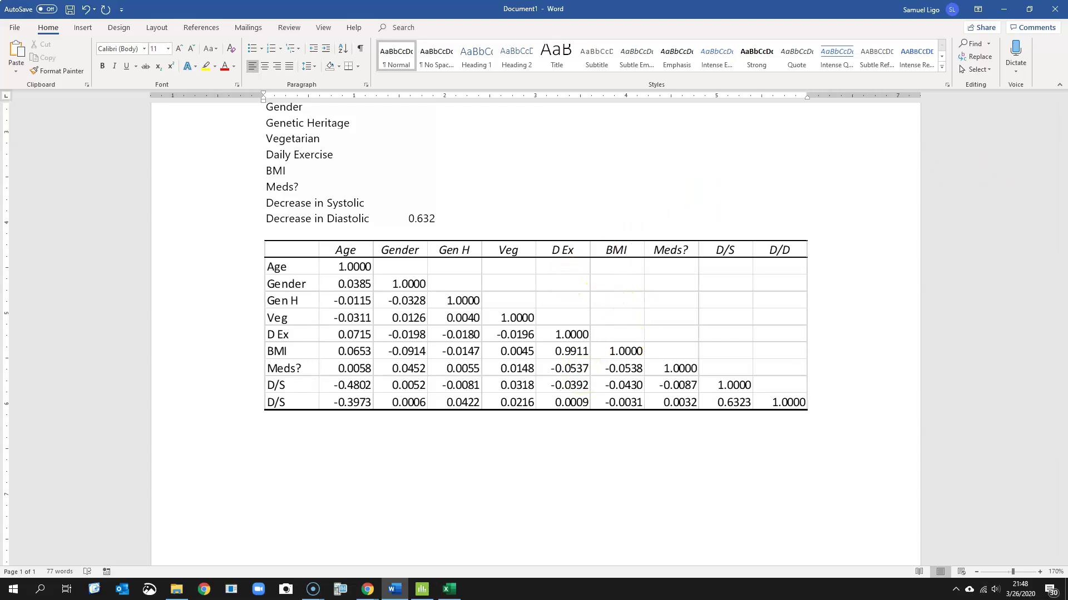
Move the Excel window aside and return to the pasted table picture in Word
key(alt+Tab)
drag(362, 203, 162, 195)
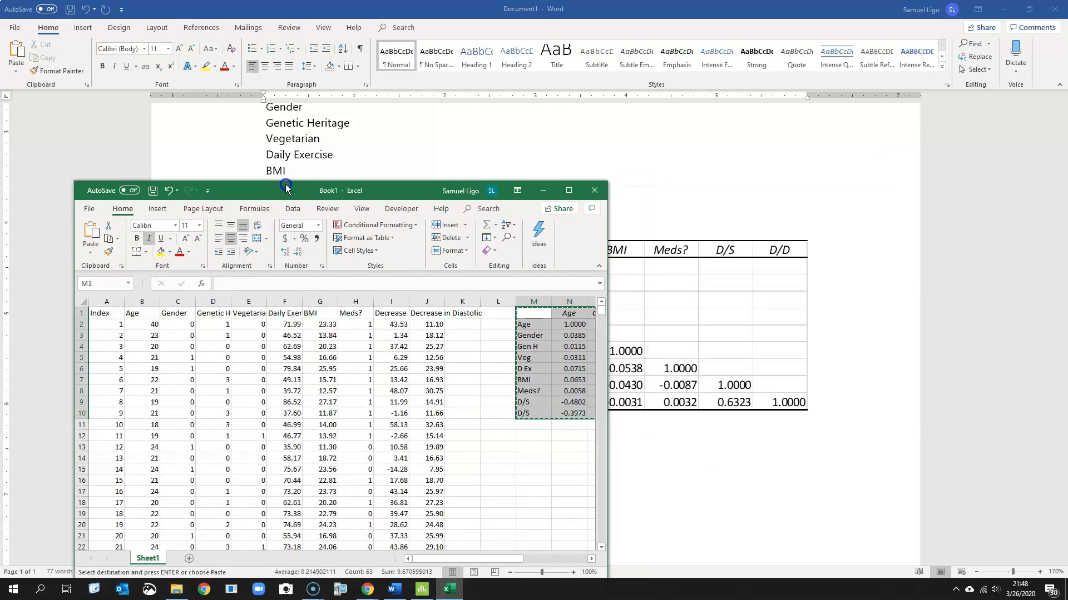
click(1000, 95)
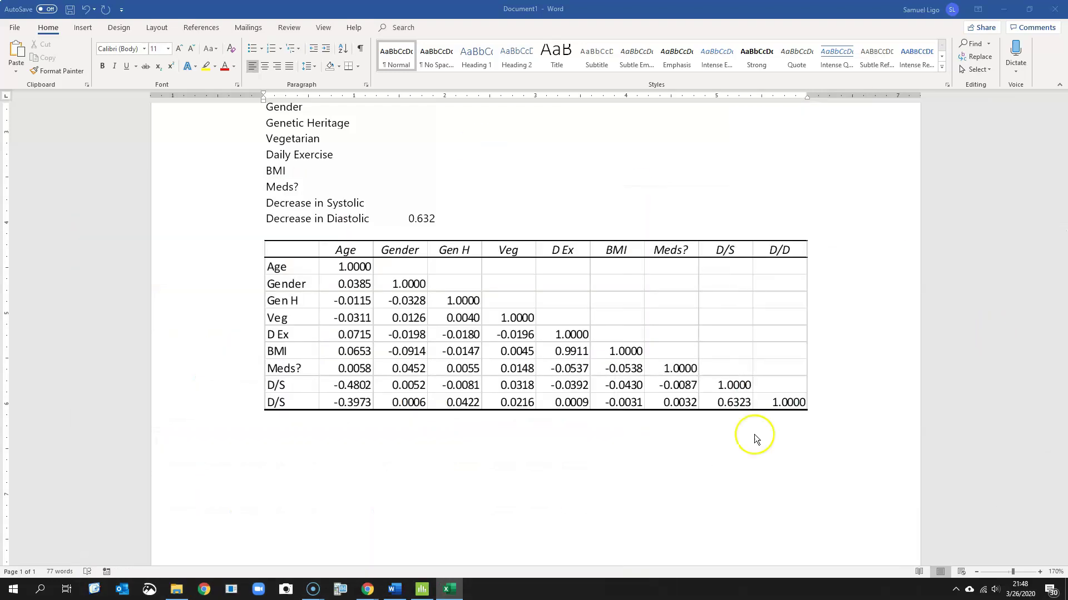
click(413, 446)
scroll(406, 446, down, 5)
click(314, 345)
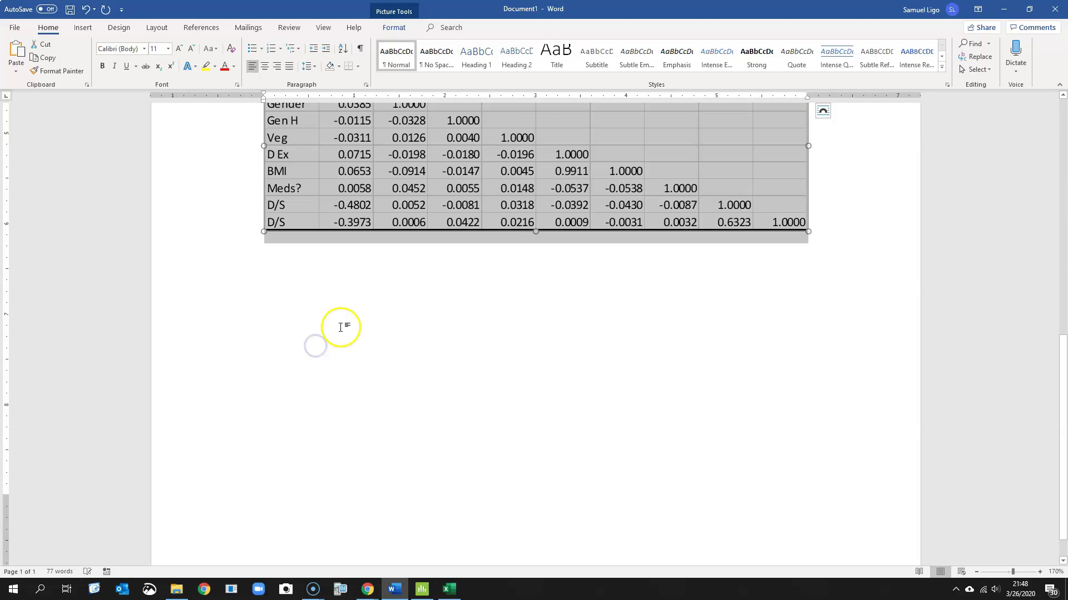
click(817, 238)
scroll(507, 210, up, 5)
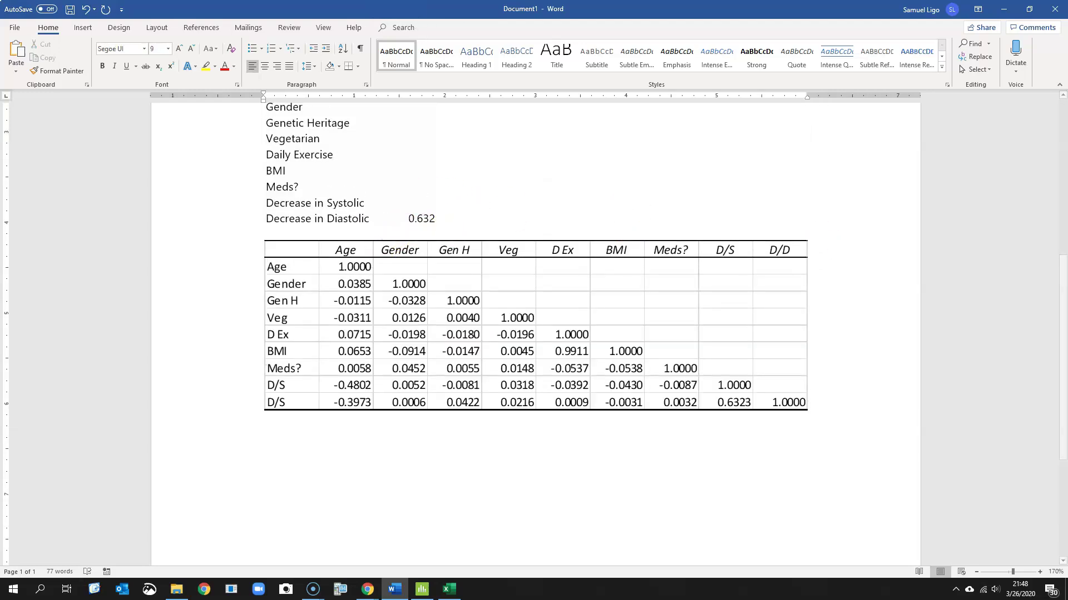
Add a blank line above the picture and paste a second Enhanced Metafile copy of the table
key(Return)
key(Return)
click(18, 67)
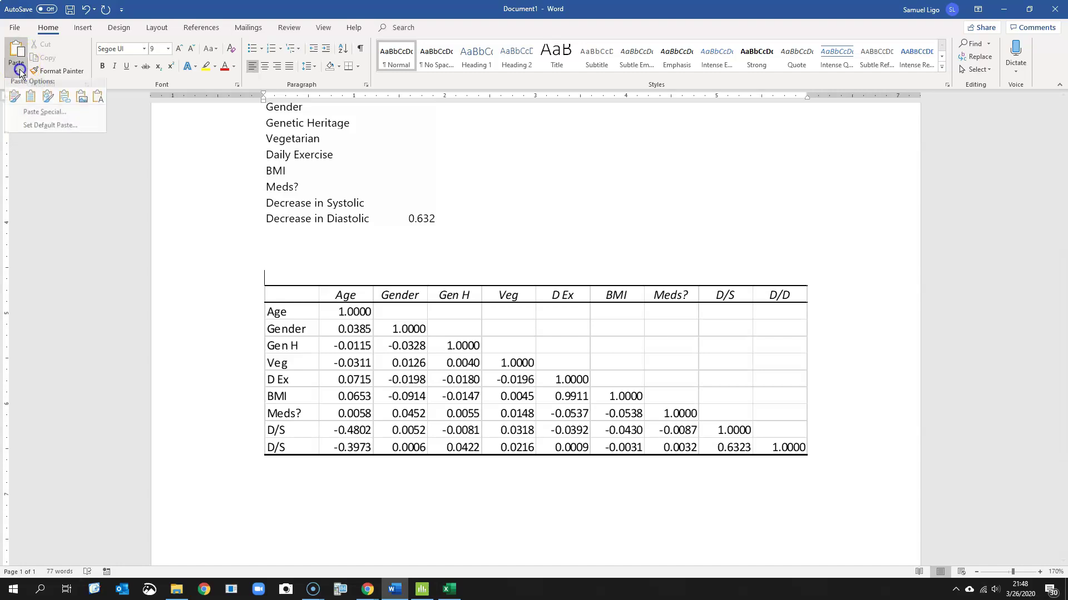
click(35, 118)
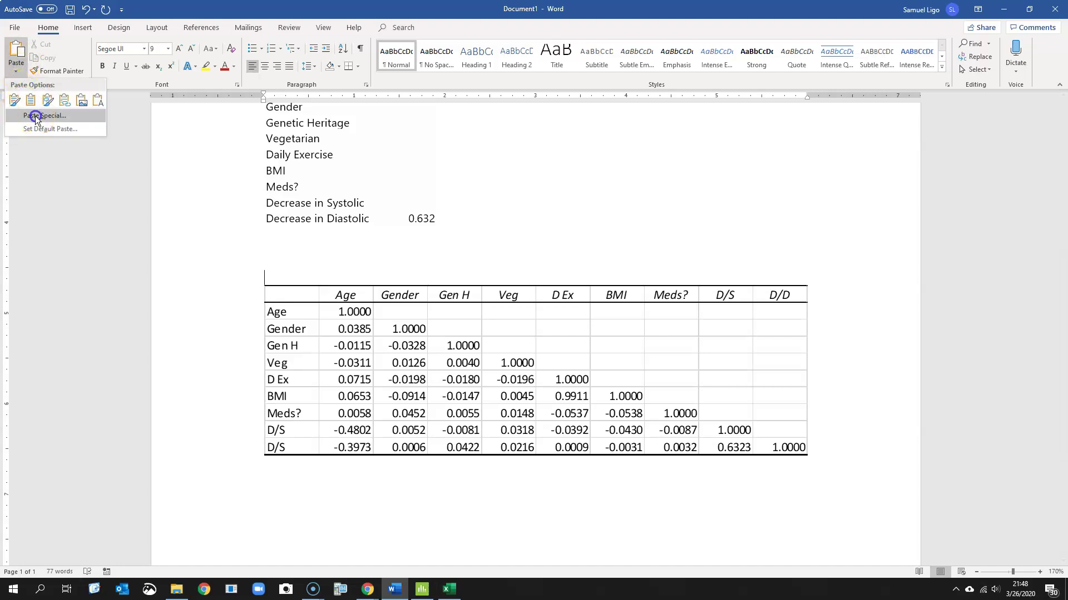
click(462, 269)
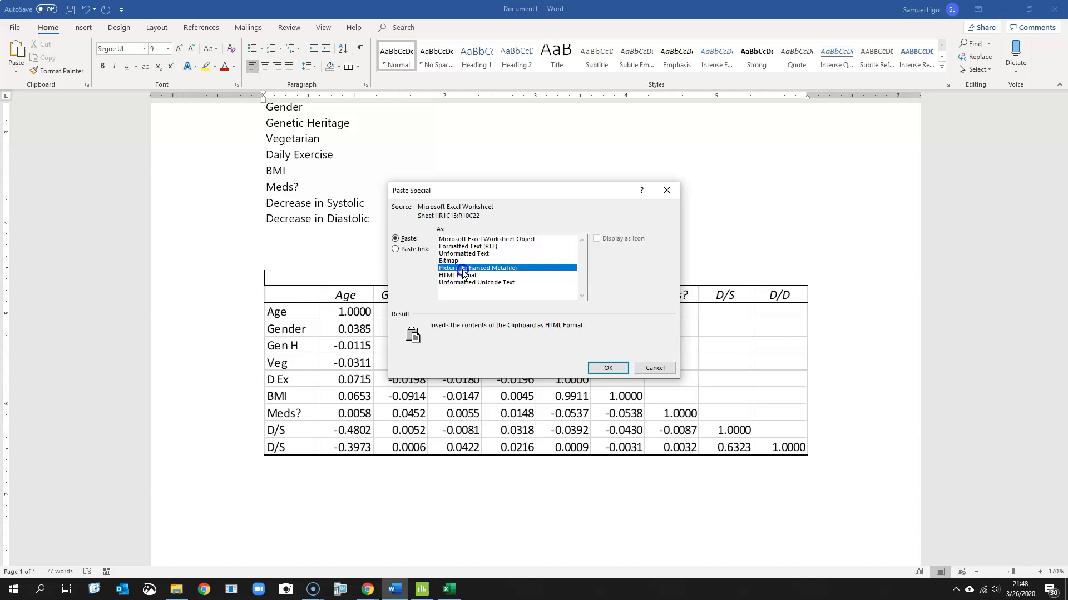
double_click(462, 270)
scroll(562, 449, down, 3)
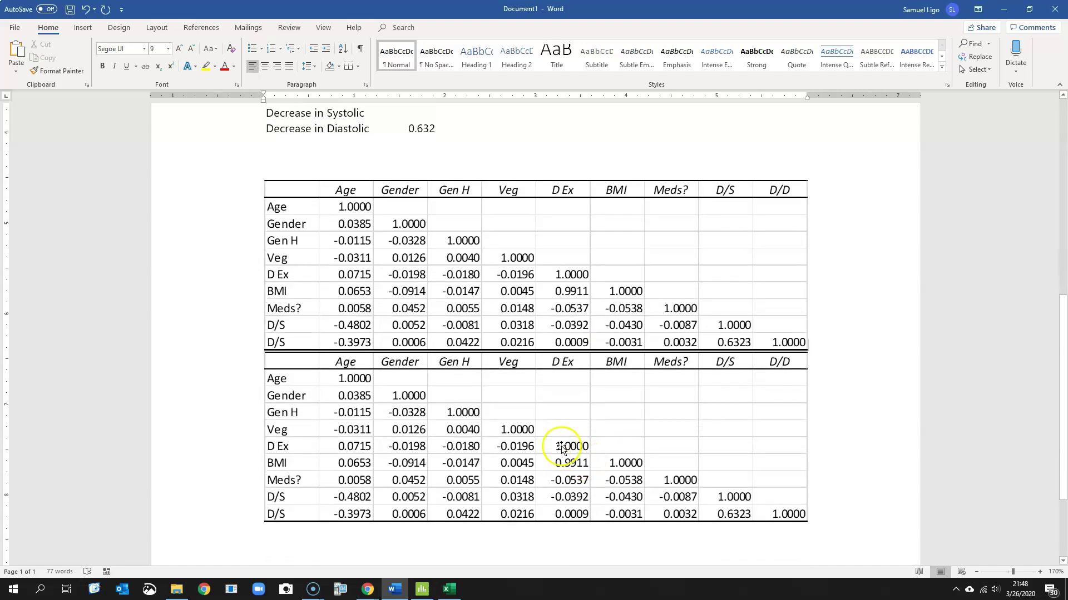
click(561, 449)
Delete the selected duplicate picture and scroll through the document to check the remaining table
key(Delete)
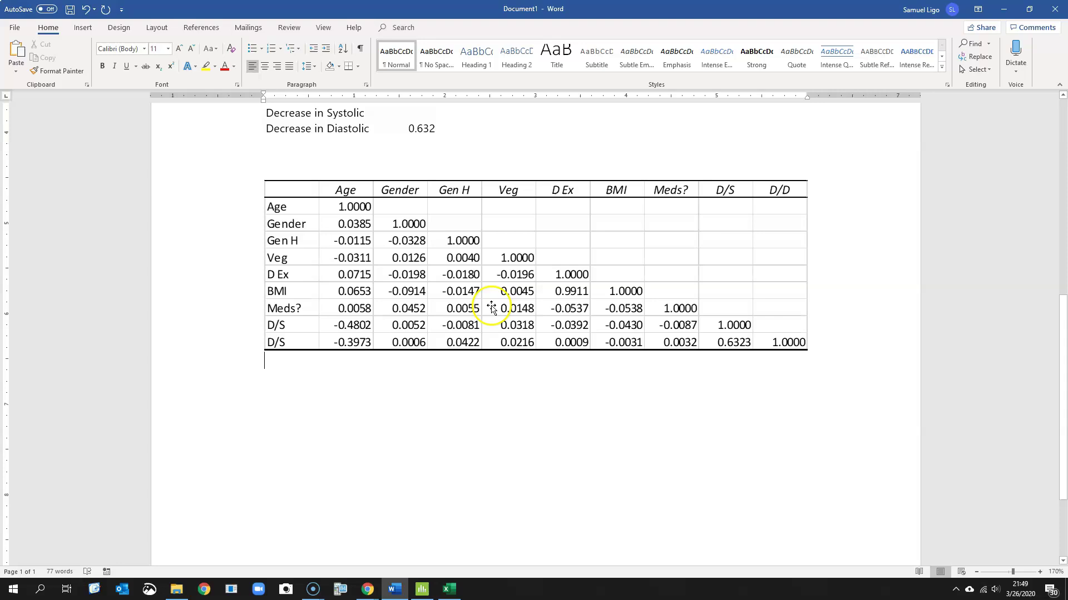
scroll(679, 311, up, 7)
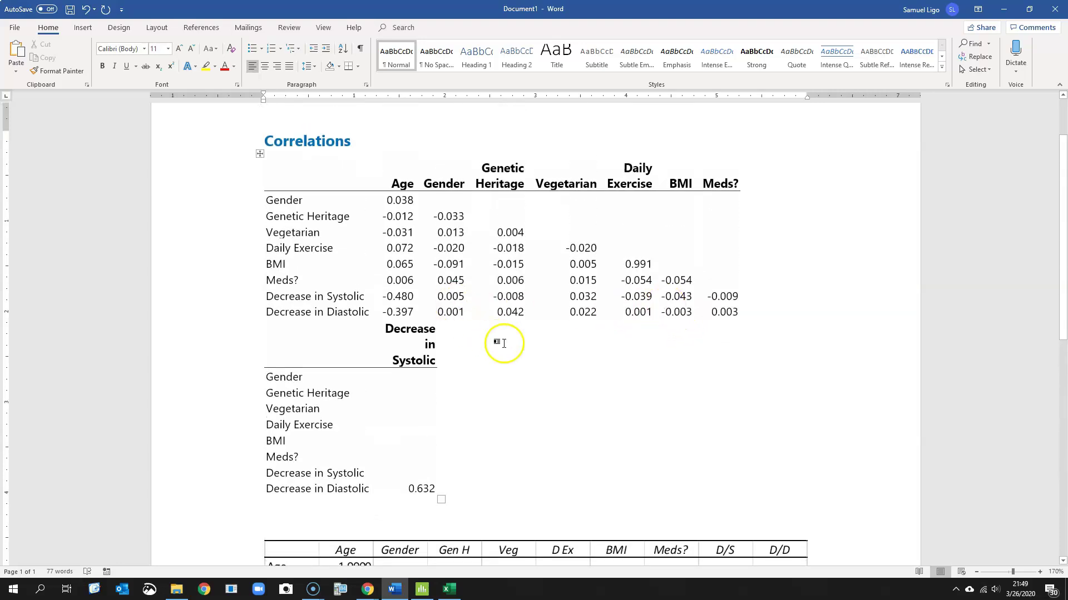
scroll(503, 353, down, 2)
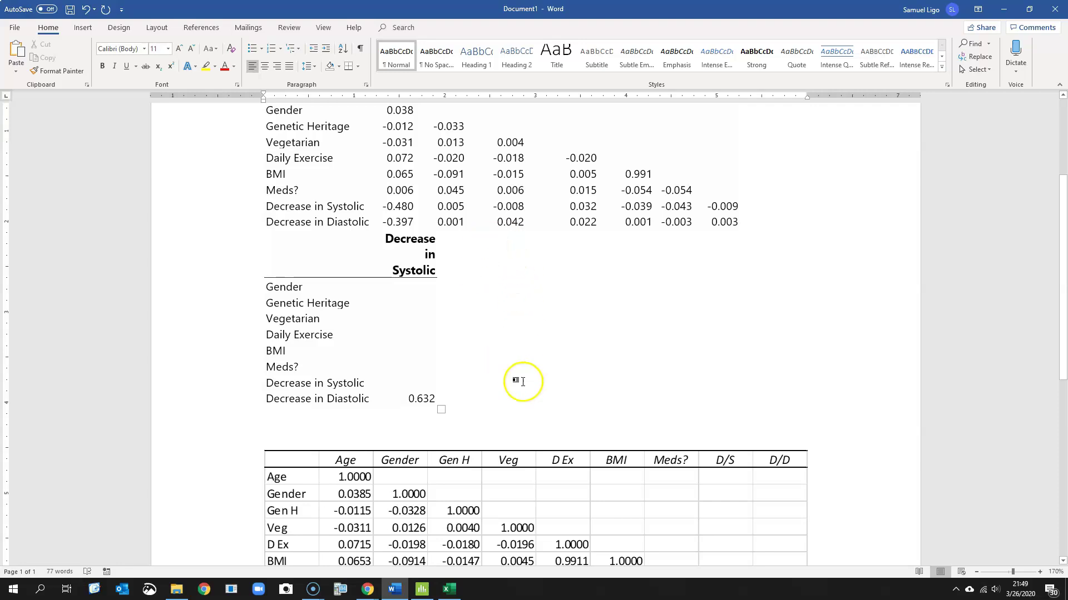
scroll(508, 253, down, 4)
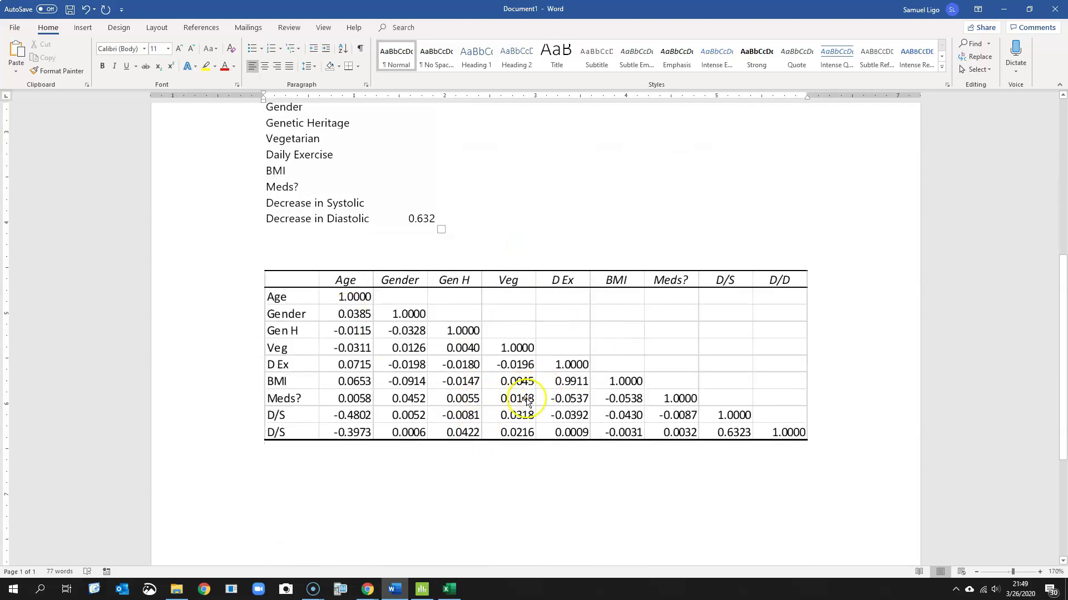